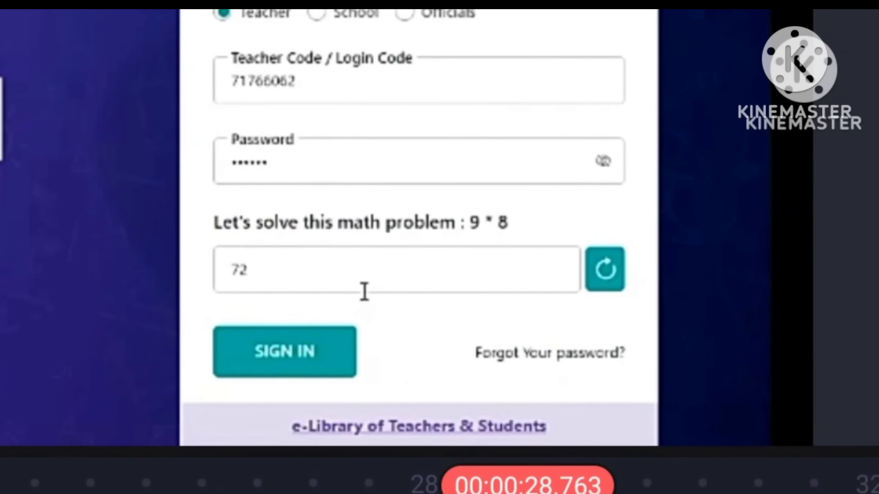
Sign in with the teacher login code, password and 72 as the math answer
click(582, 364)
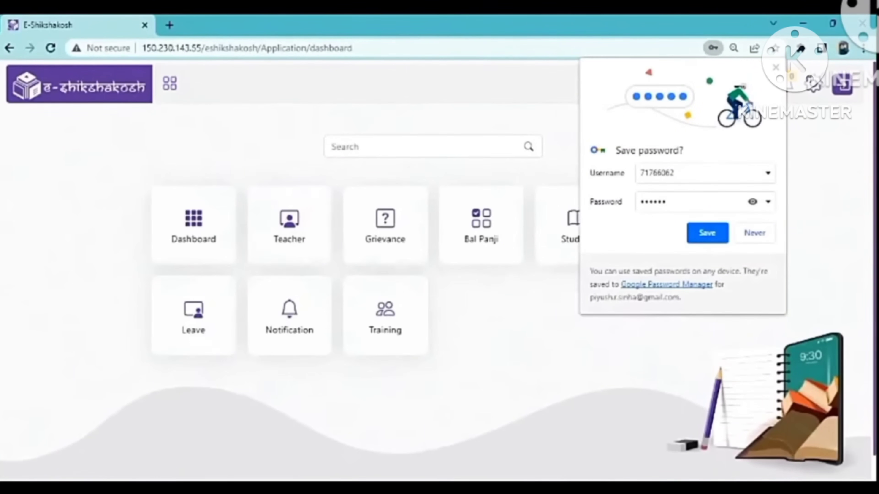
Dismiss the save-password prompt and go to Teacher Registration in the Teacher module
click(775, 67)
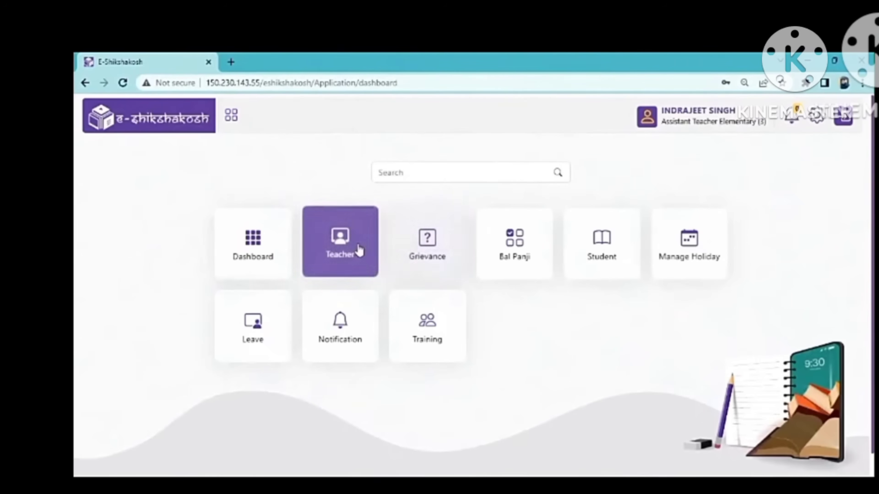
click(358, 249)
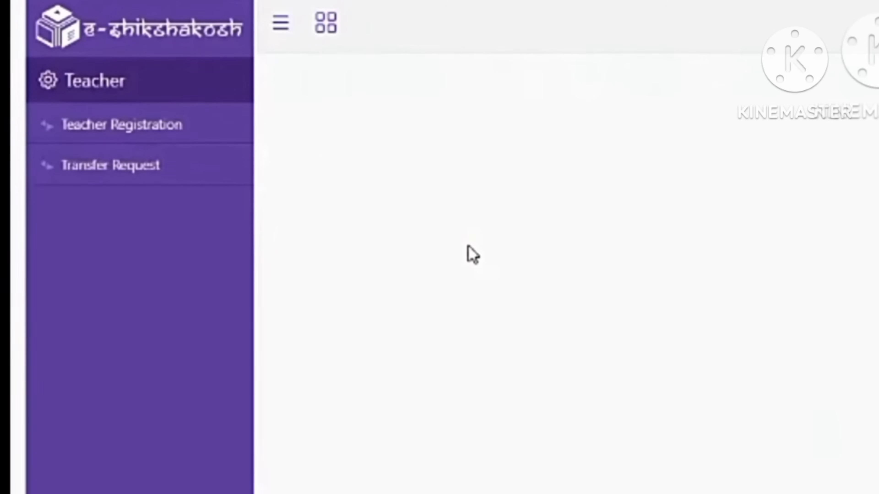
click(159, 126)
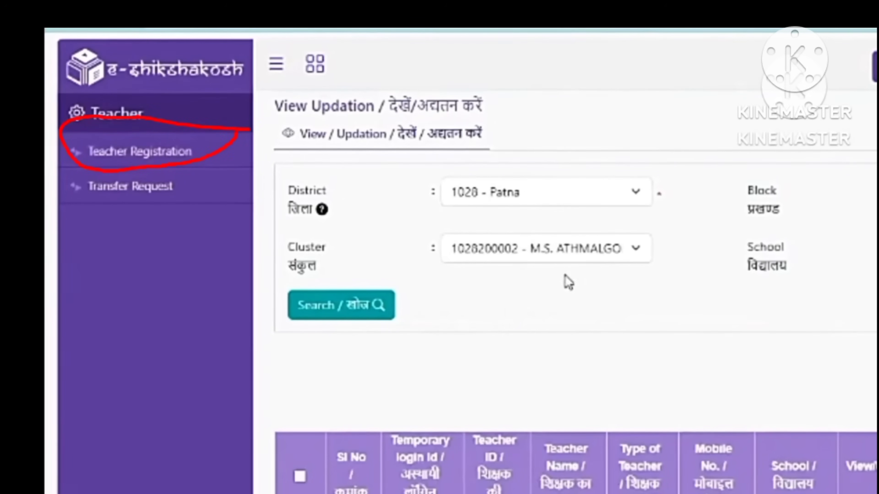
Scroll the results table down and right to show the BHARTI VIDYAPITH teacher row and its Edit Profile action
scroll(592, 290, down, 3)
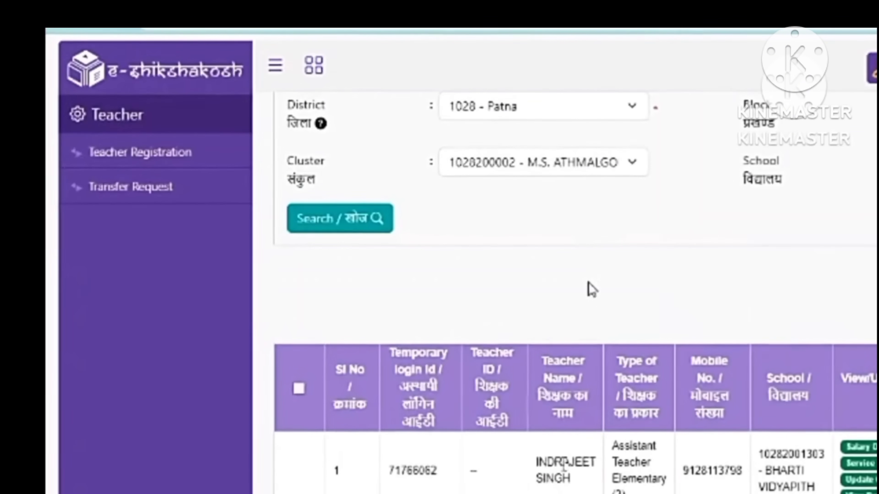
scroll(540, 462, right, 5)
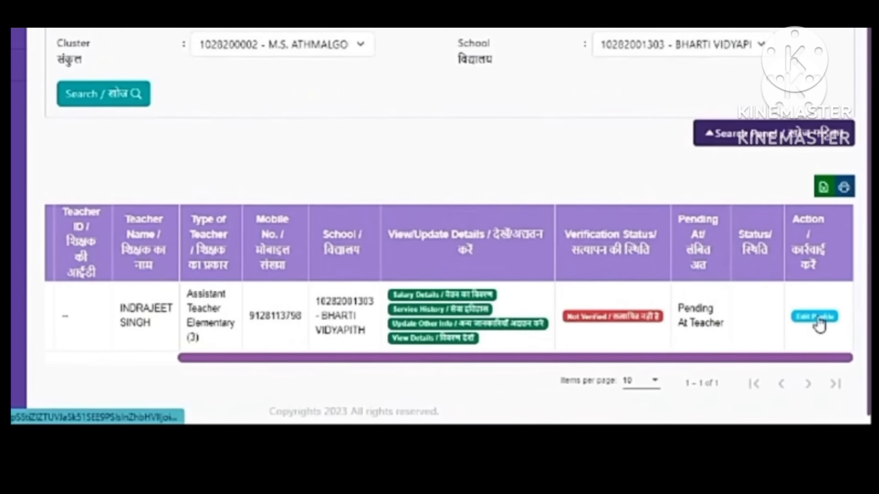
Edit the teacher's profile with gender Male and upload the male teacher's photo
click(815, 317)
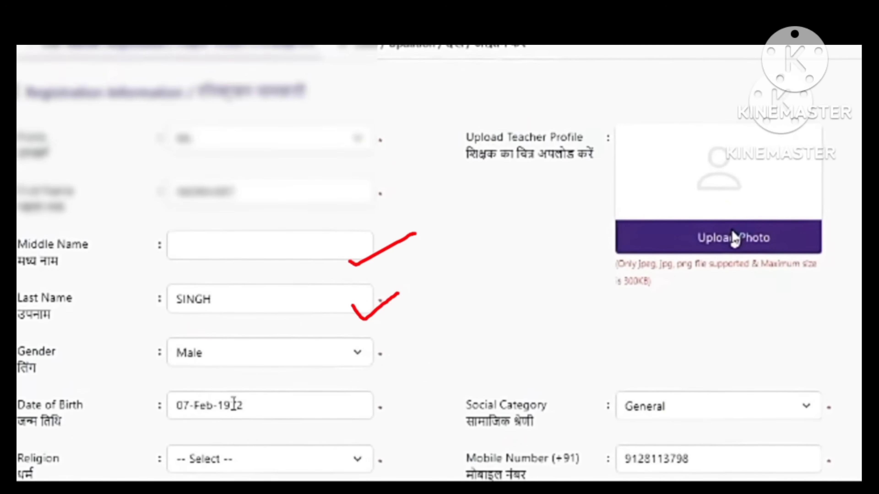
click(802, 256)
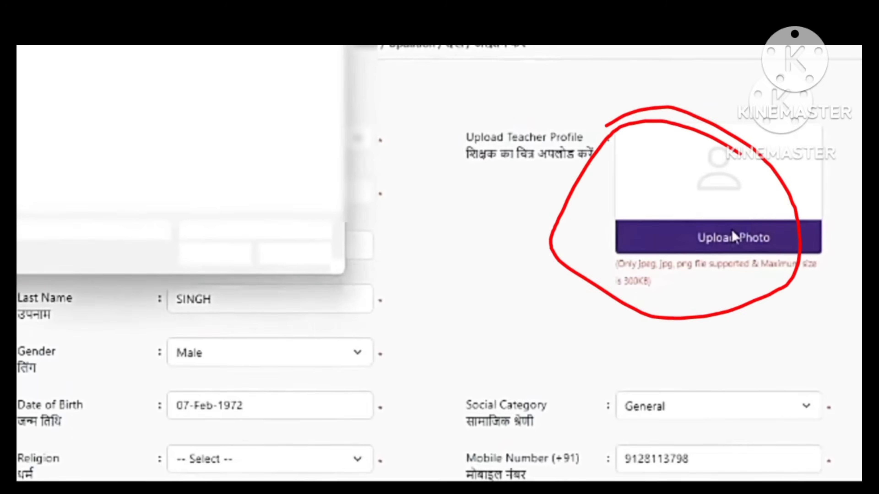
click(90, 138)
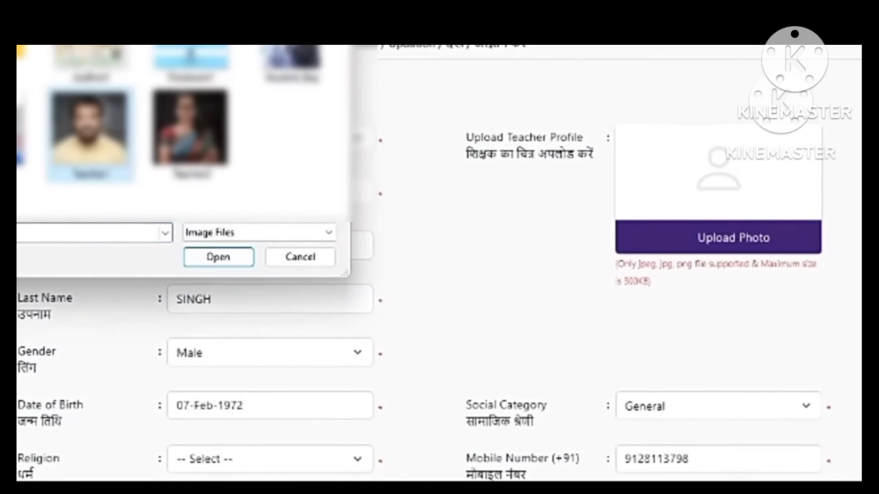
click(211, 263)
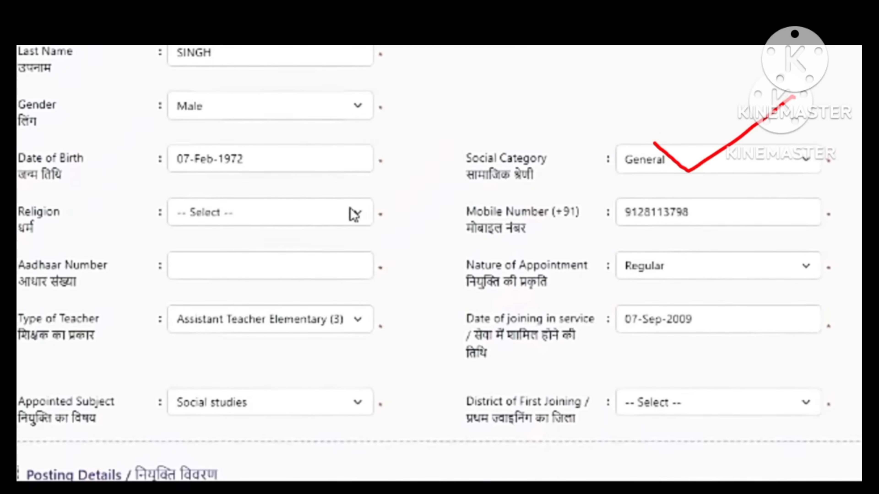
Choose Hinduism as religion, check the General category, and enter the teacher's Aadhaar number
click(332, 215)
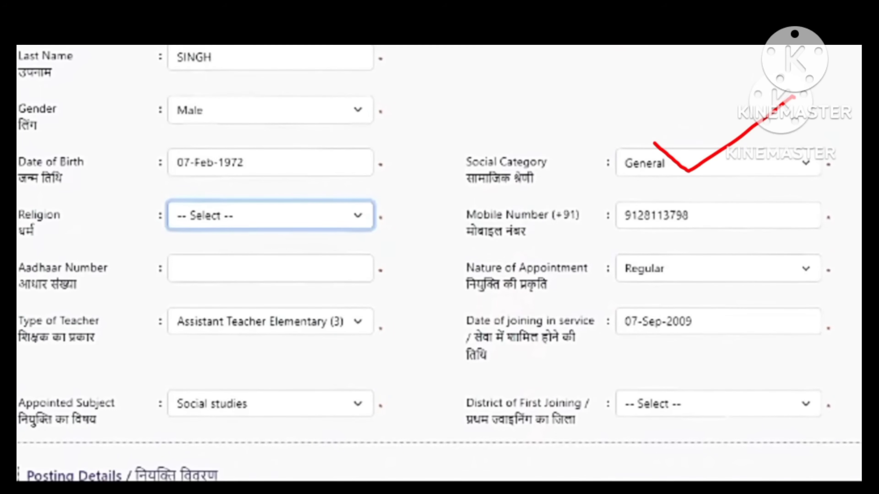
click(314, 256)
click(687, 163)
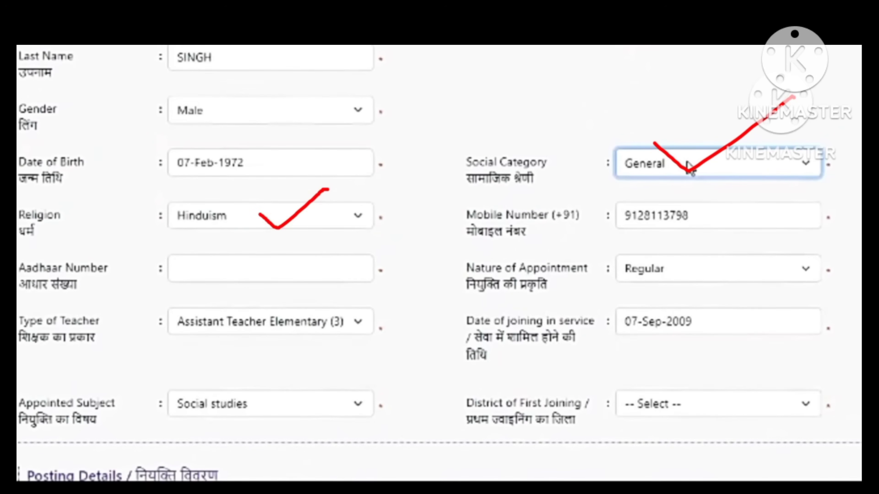
click(272, 272)
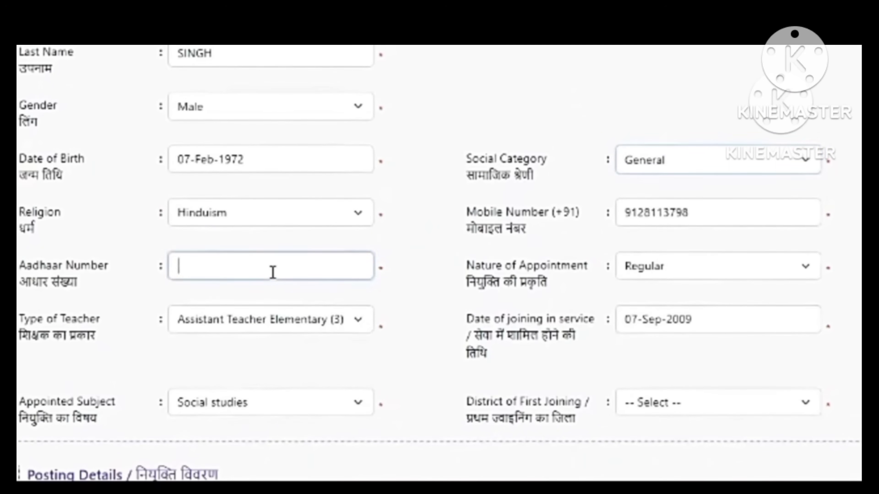
text(123)
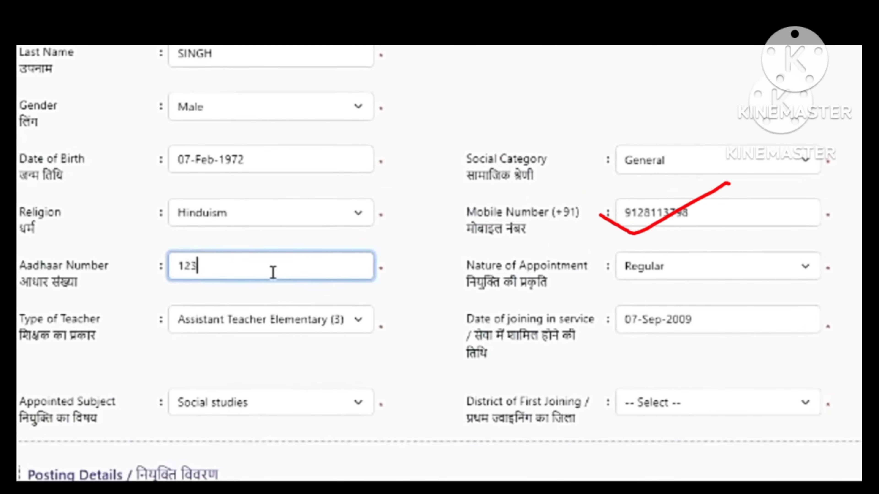
text(4234)
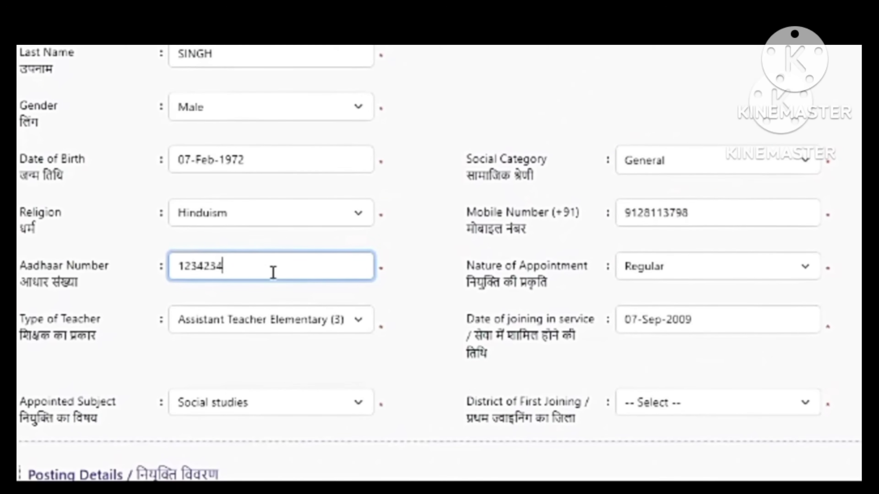
text(5345)
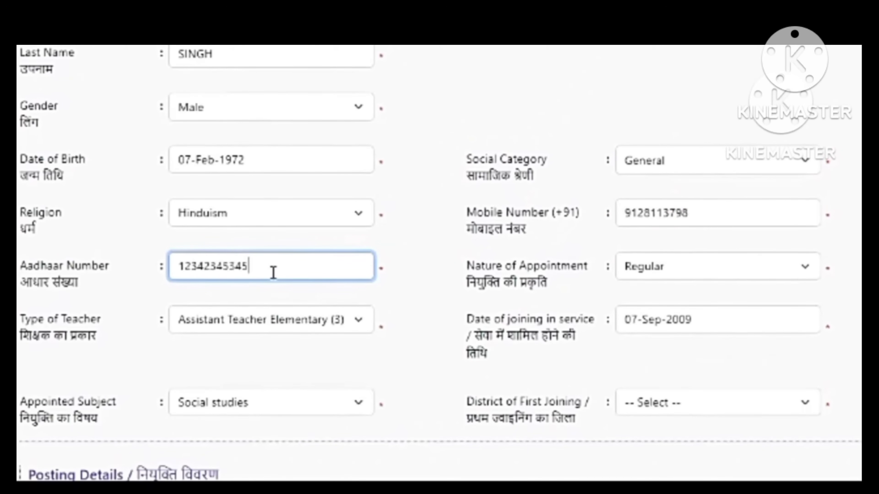
text(6)
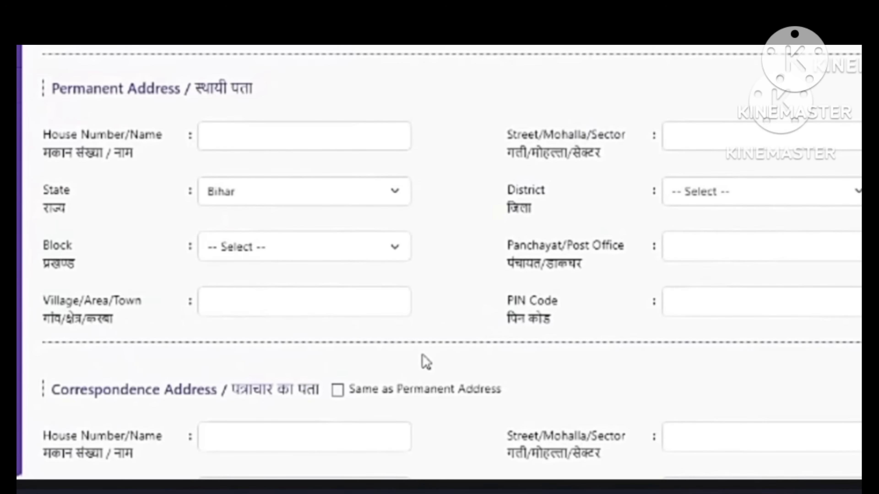
Tick 'Same as Permanent Address' so the correspondence address copies the Patna, Bihar address
click(304, 291)
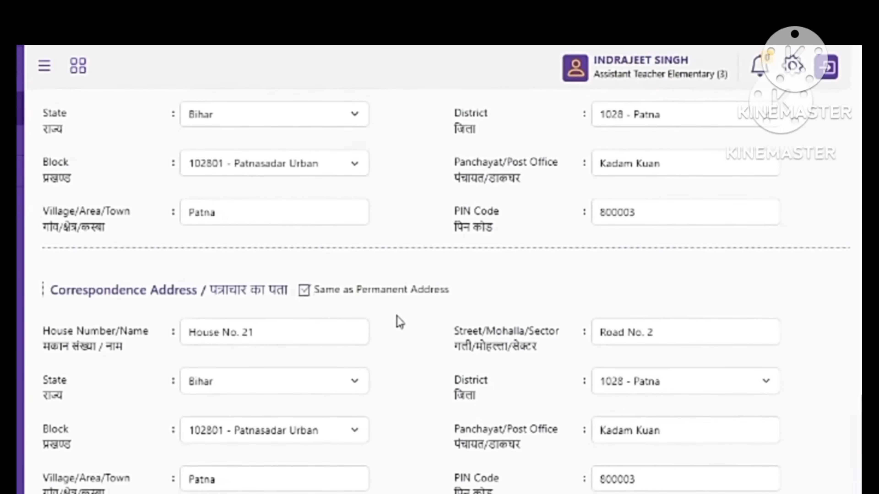
scroll(398, 322, down, 1)
scroll(399, 322, down, 1)
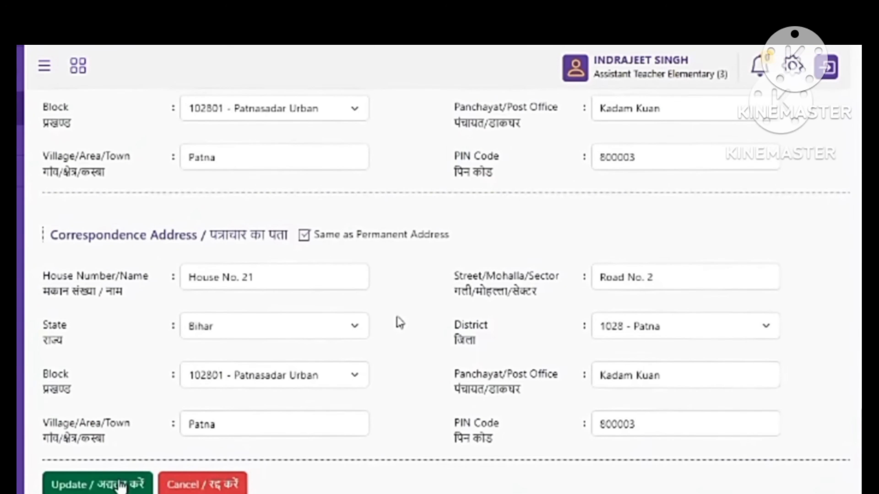
scroll(294, 470, up, 1)
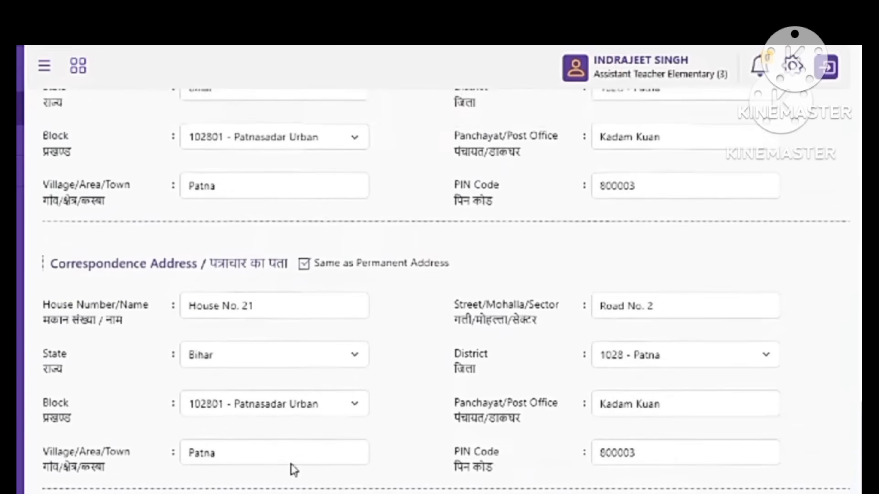
scroll(294, 469, up, 20)
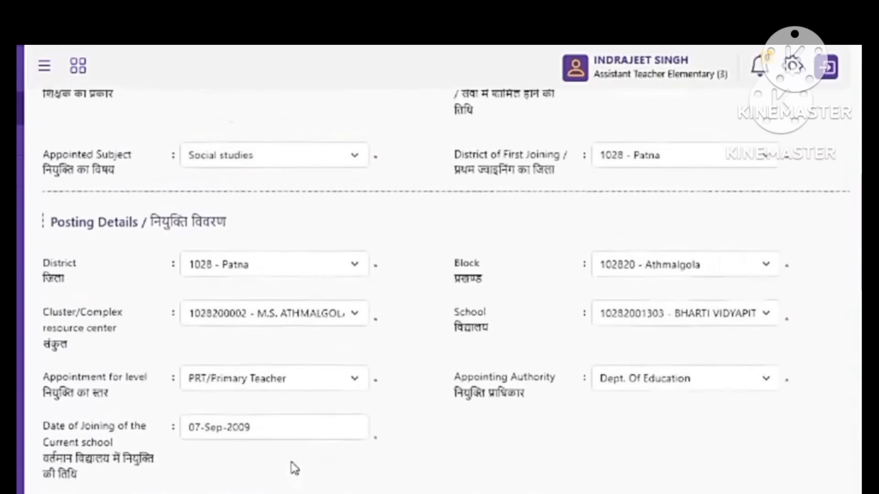
scroll(293, 469, up, 15)
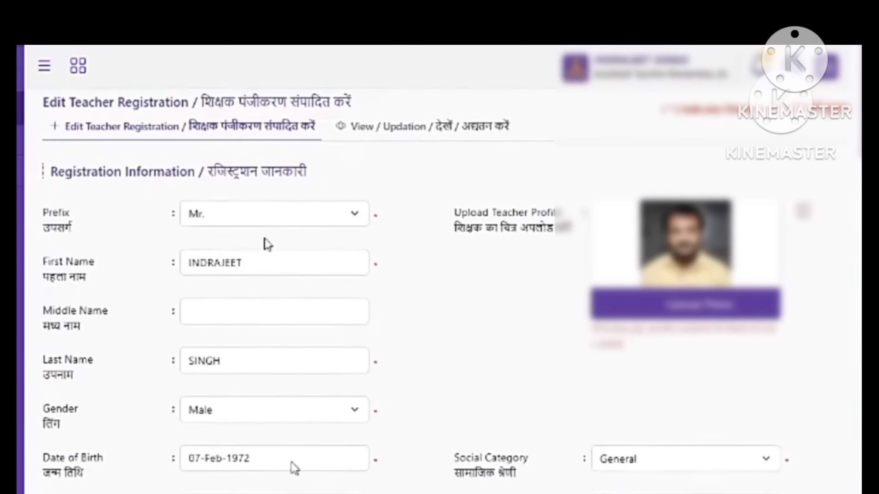
scroll(293, 469, down, 4)
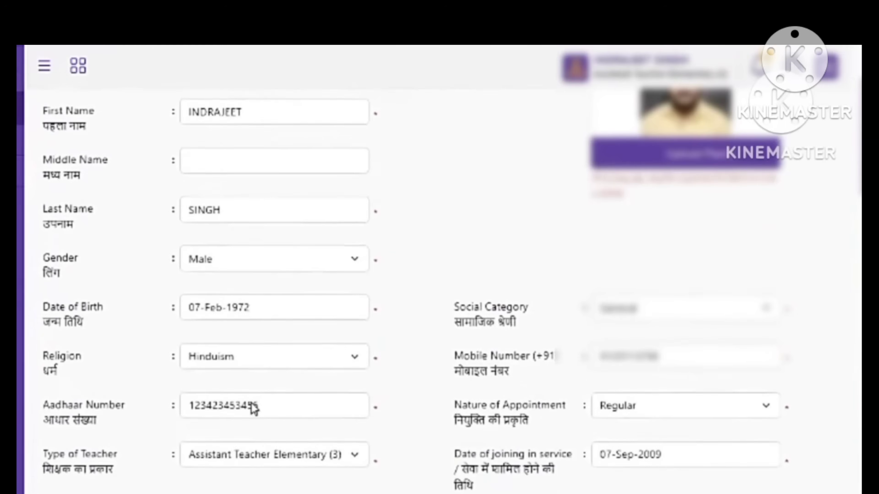
scroll(254, 411, down, 6)
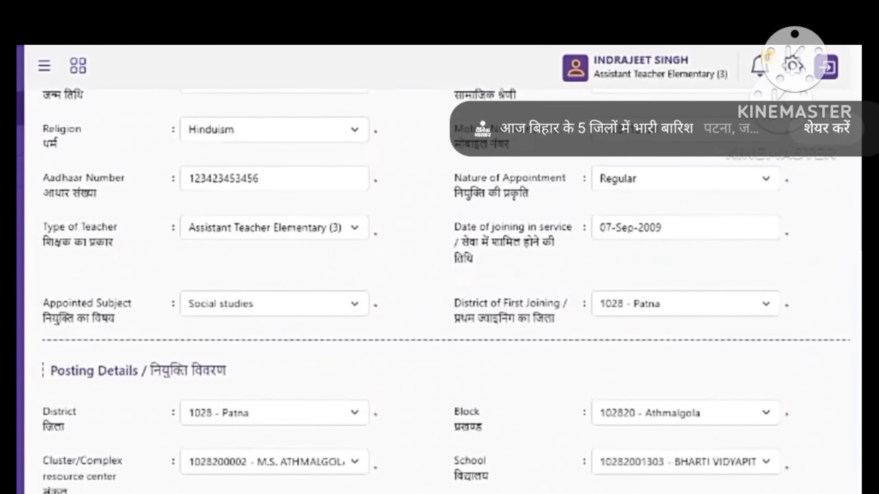
scroll(250, 408, down, 8)
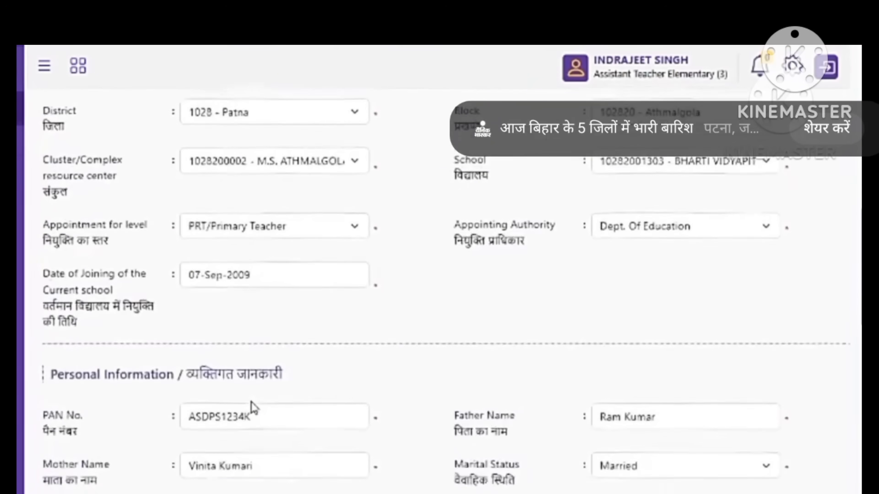
scroll(252, 407, down, 6)
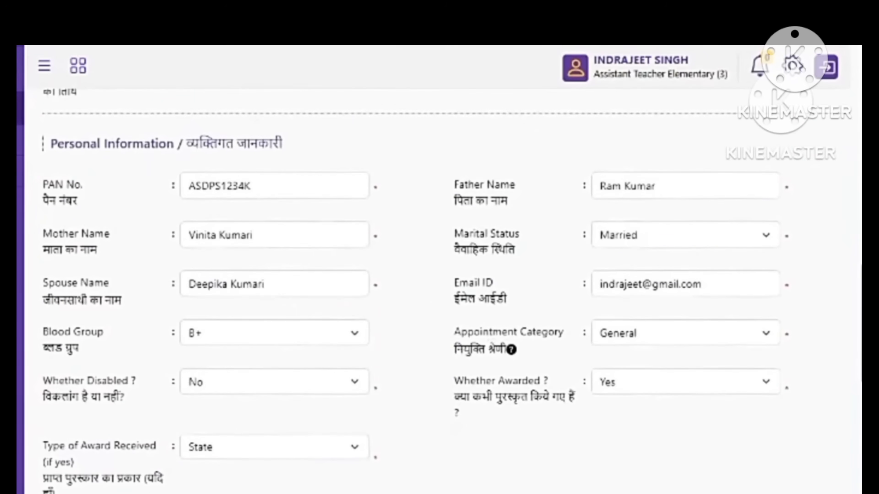
scroll(254, 408, down, 1)
scroll(253, 408, down, 6)
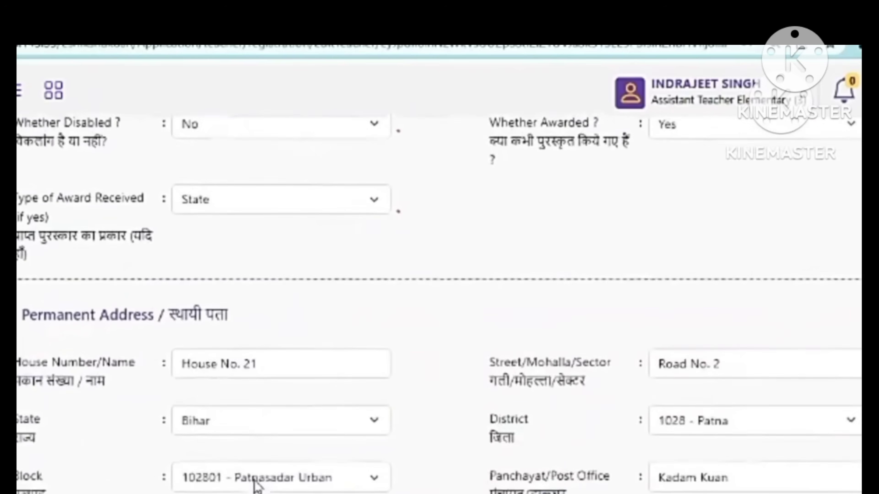
scroll(256, 485, down, 8)
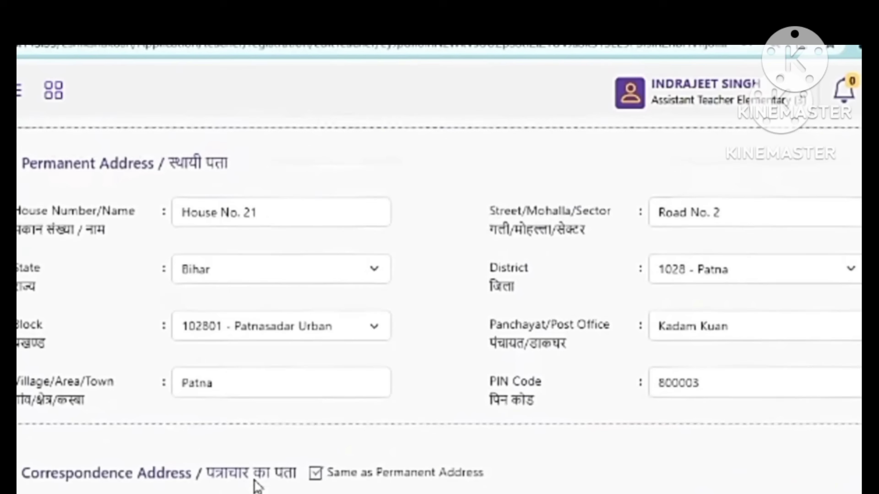
scroll(257, 486, down, 1)
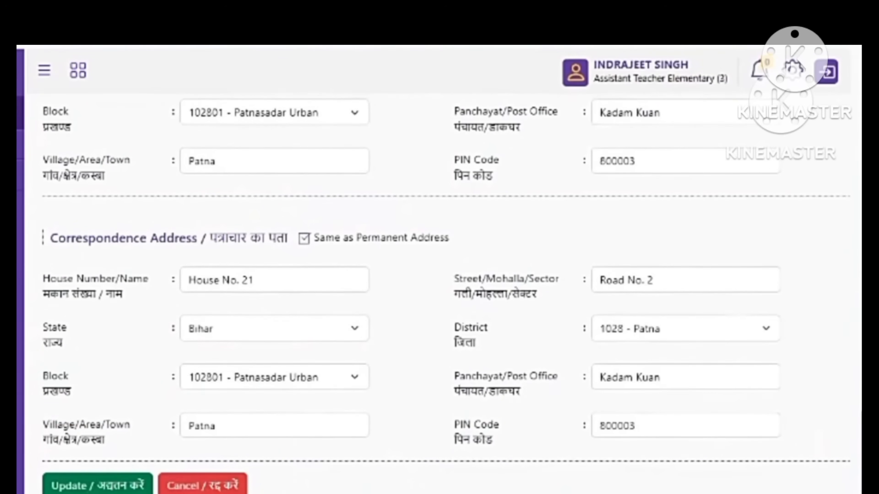
Update the teacher profile, confirm with 'Yes, update it!', and acknowledge the success message
click(121, 486)
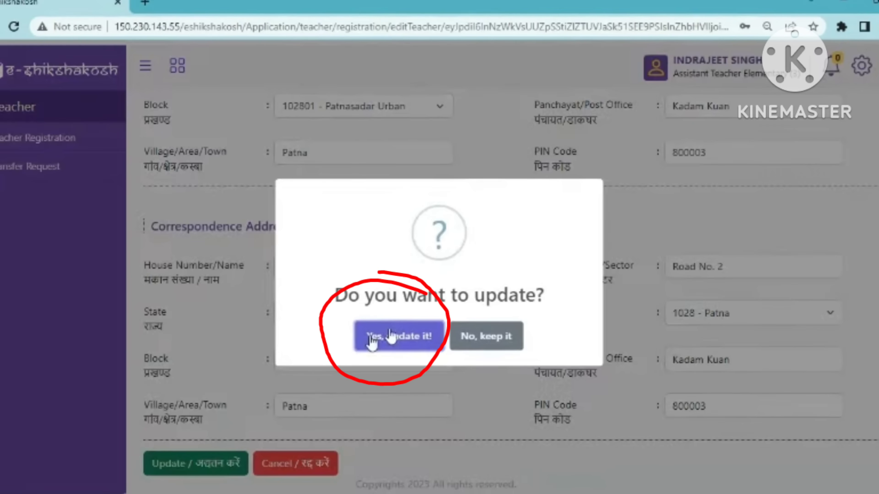
click(391, 337)
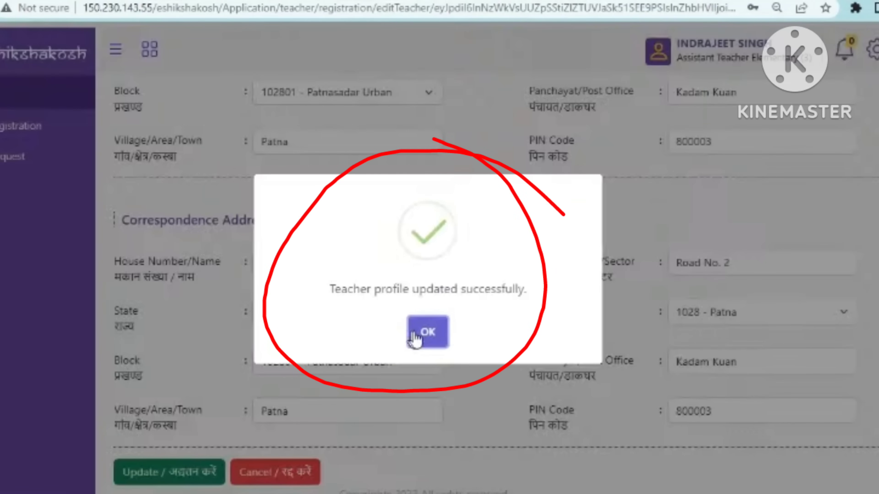
click(414, 333)
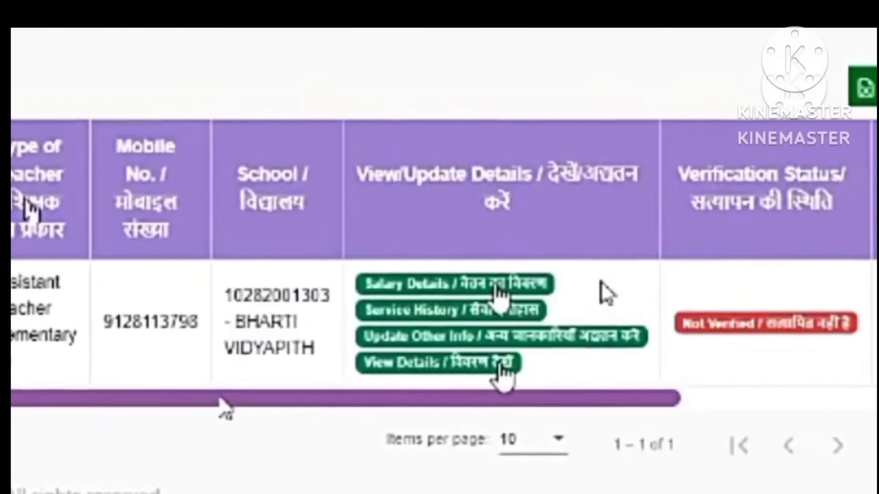
Open Salary Details for the BHARTI VIDYAPITH teacher's row
click(496, 289)
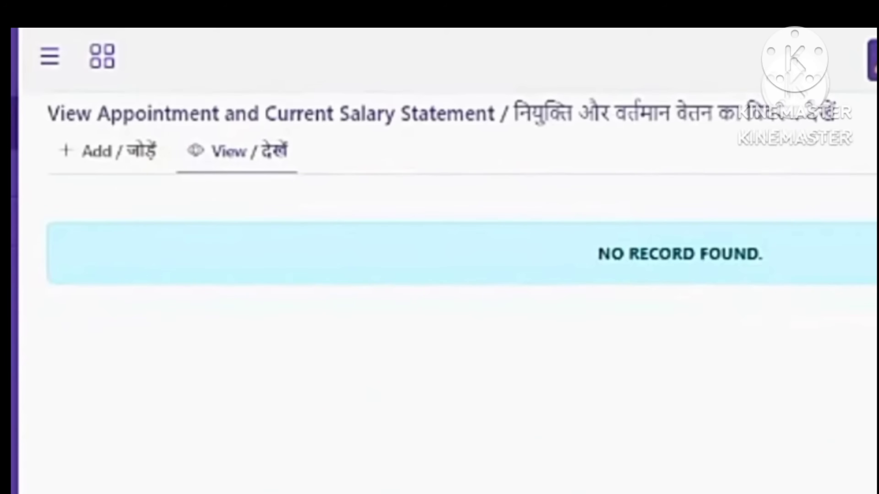
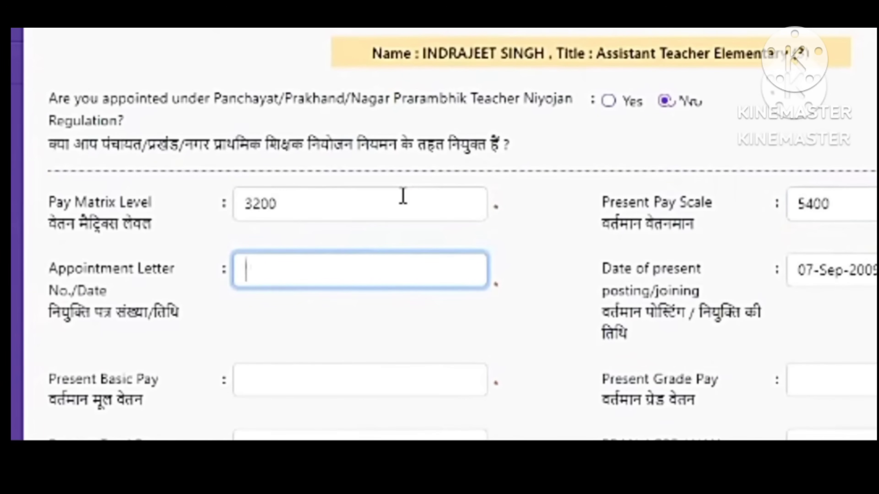
Enter appointment letter number EduDept/HR/001 and present basic pay 5600
text(Edu)
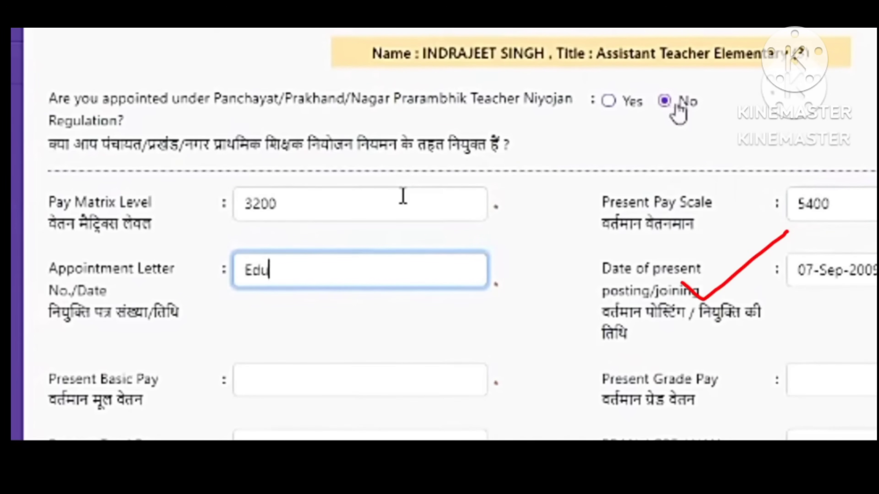
text(Dept)
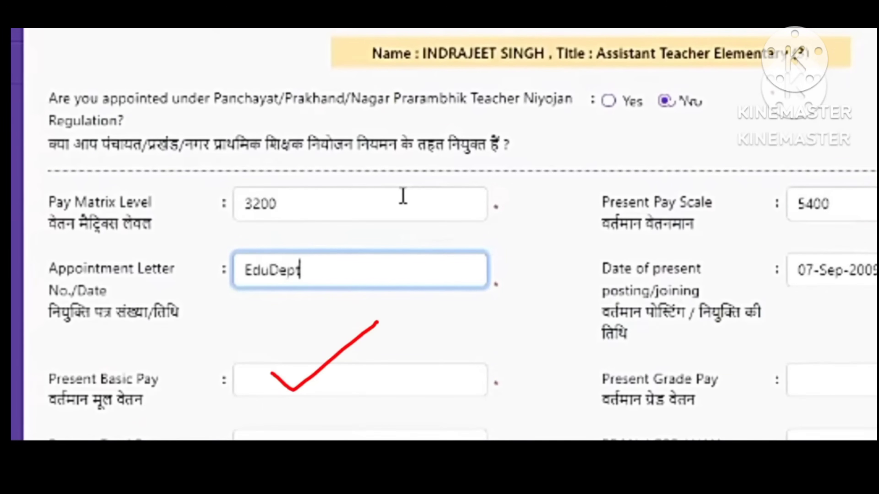
text(/)
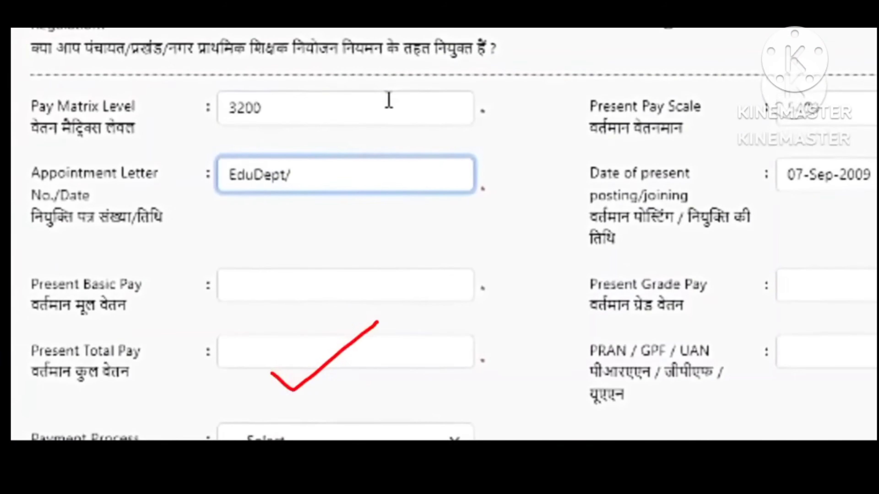
text(HR/)
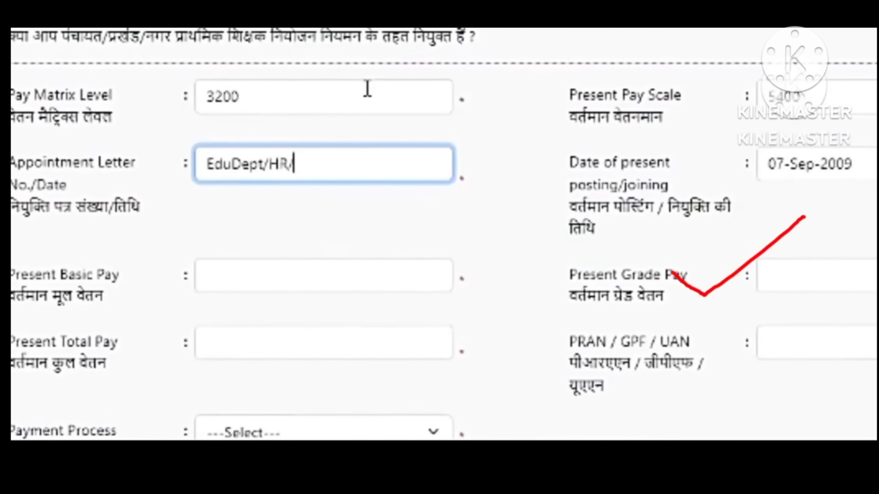
text(001)
key(Tab)
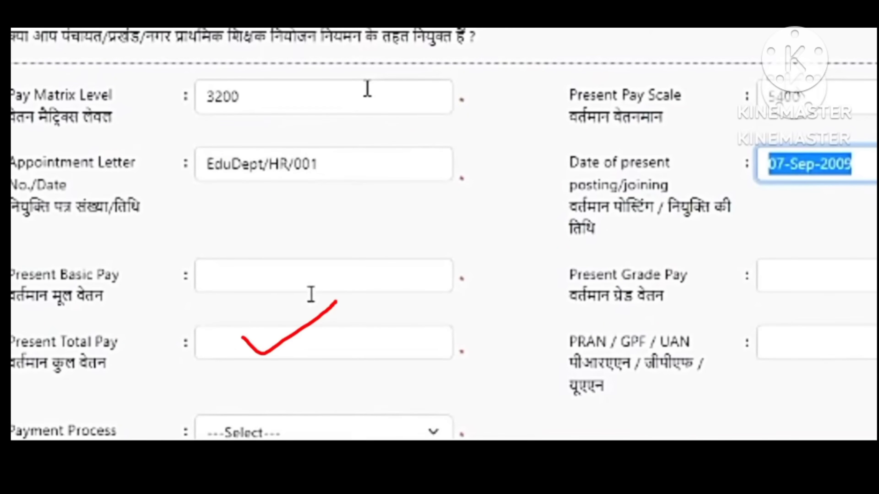
click(316, 289)
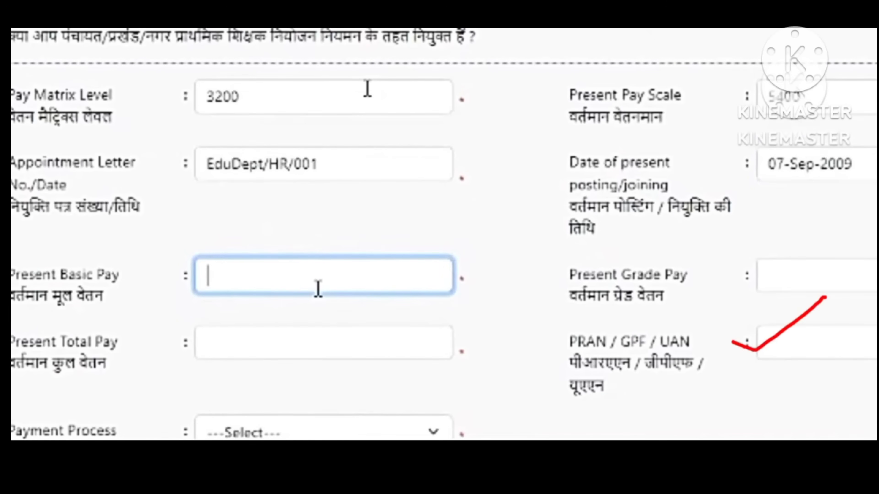
text(56000)
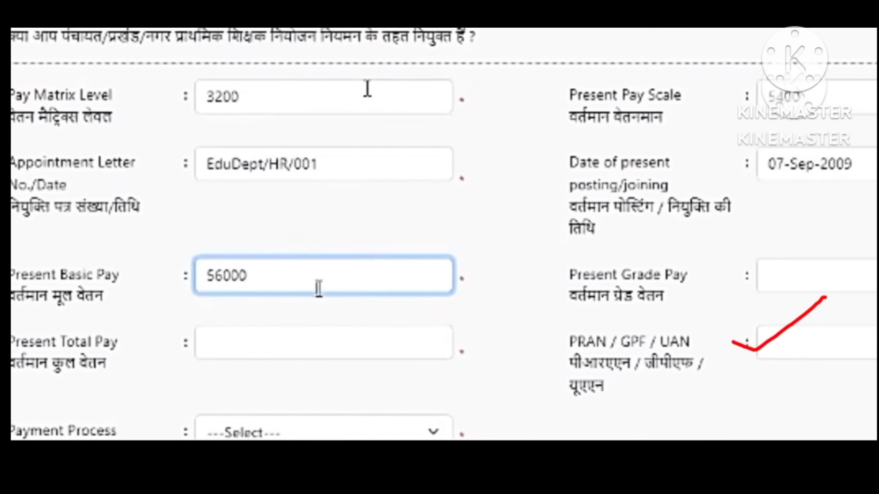
key(BackSpace)
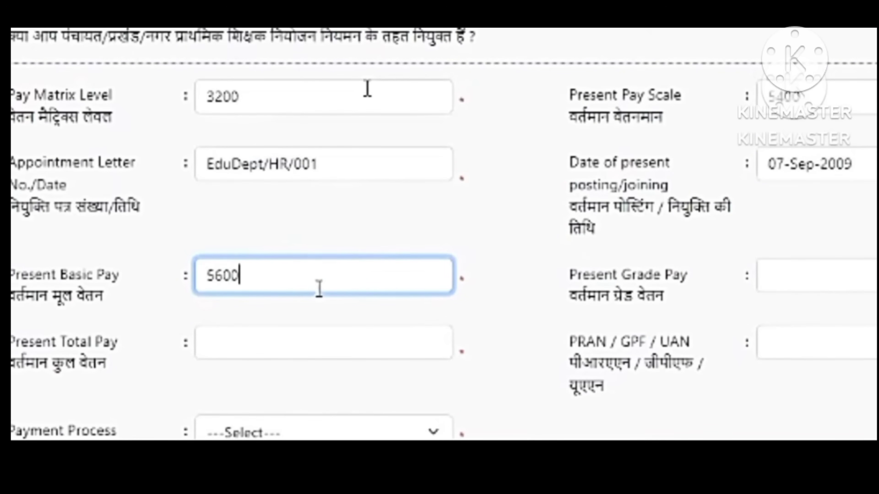
Enter grade pay 5400, total pay 40000 and the teacher's PRAN/GPF/UAN number
scroll(318, 288, down, 2)
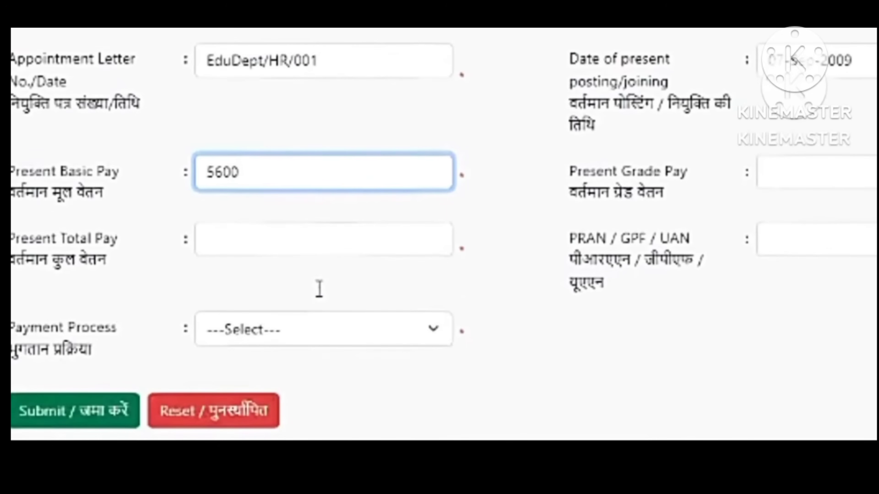
click(791, 175)
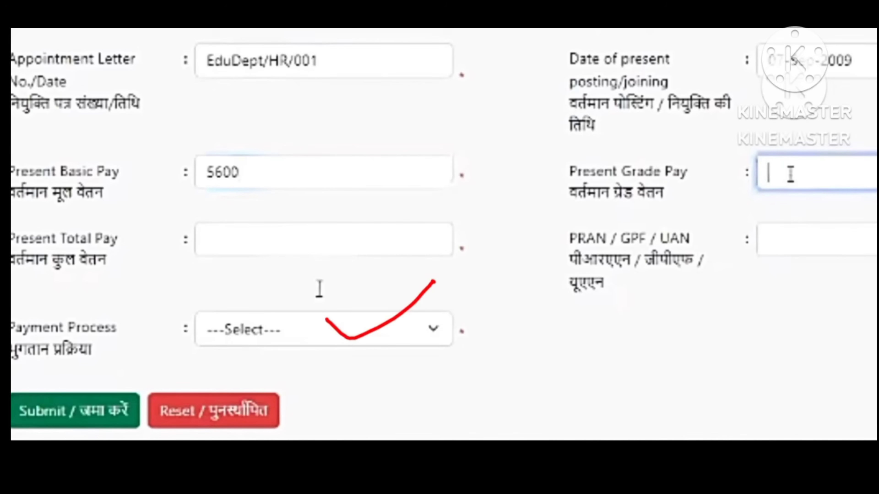
text(5400)
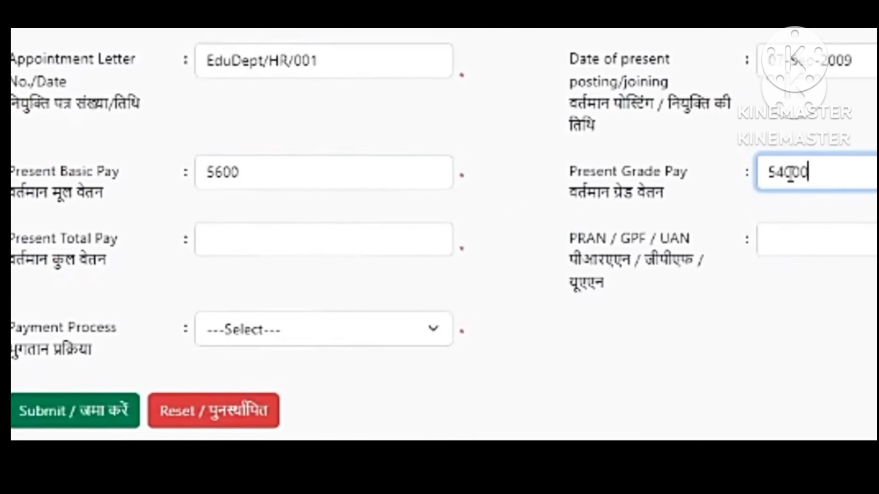
scroll(510, 310, down, 2)
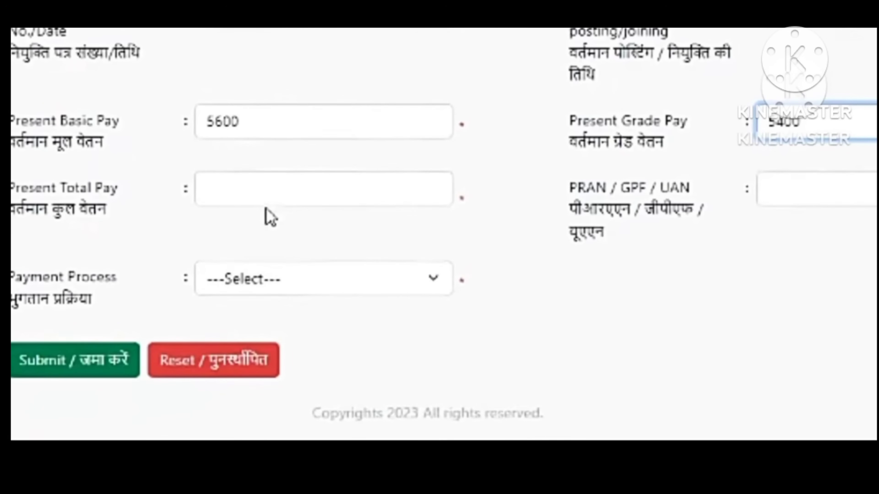
click(281, 196)
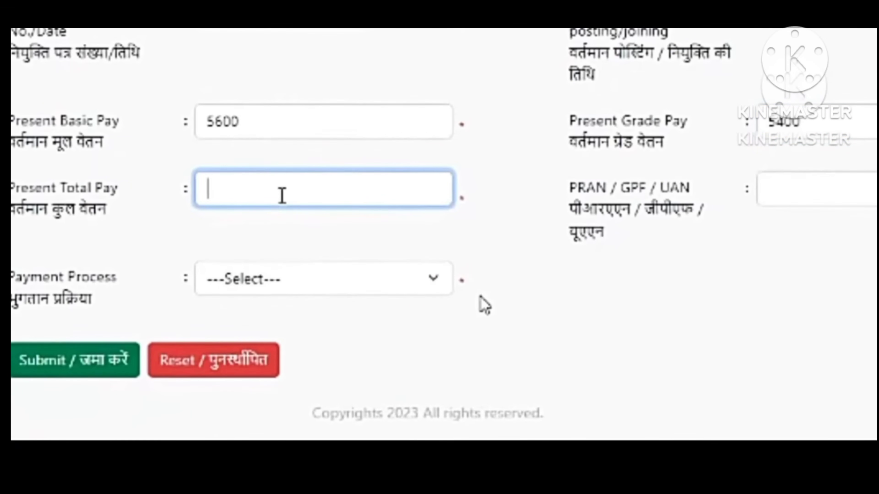
text(40000)
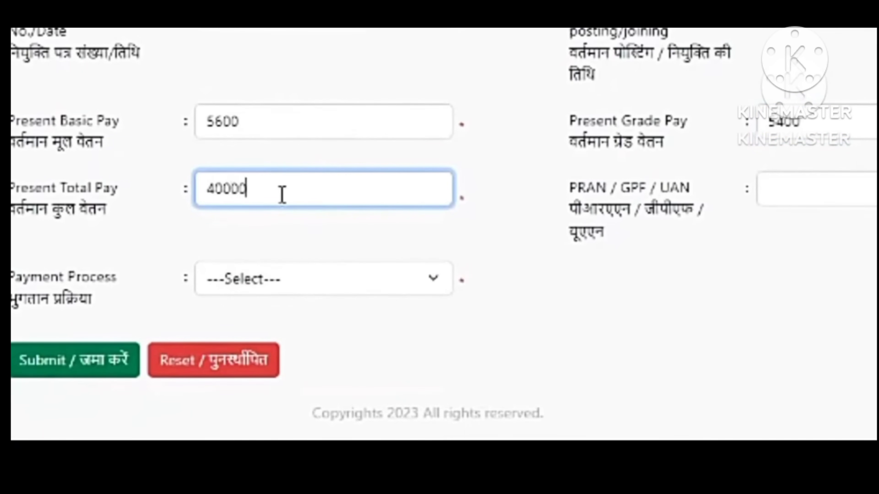
click(810, 200)
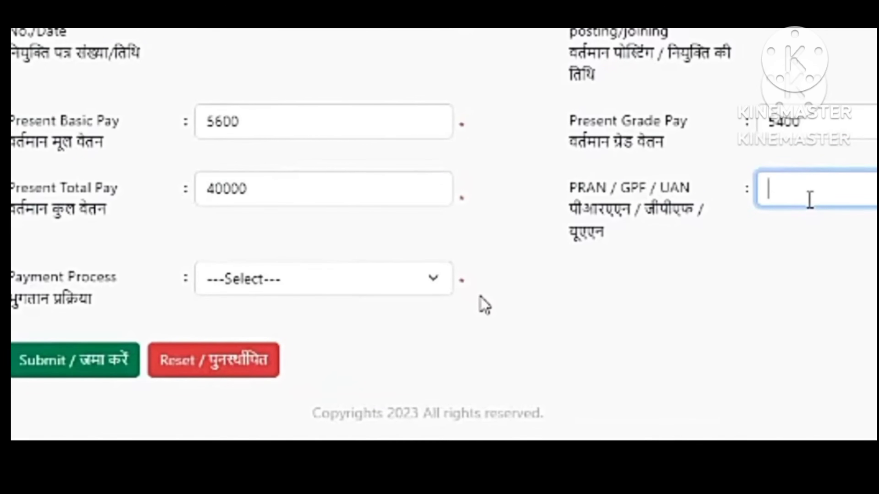
text(p)
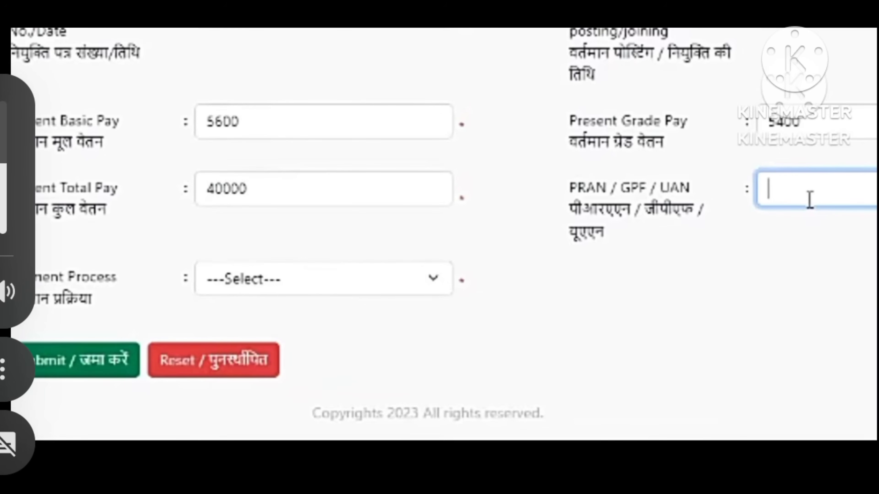
text(PT)
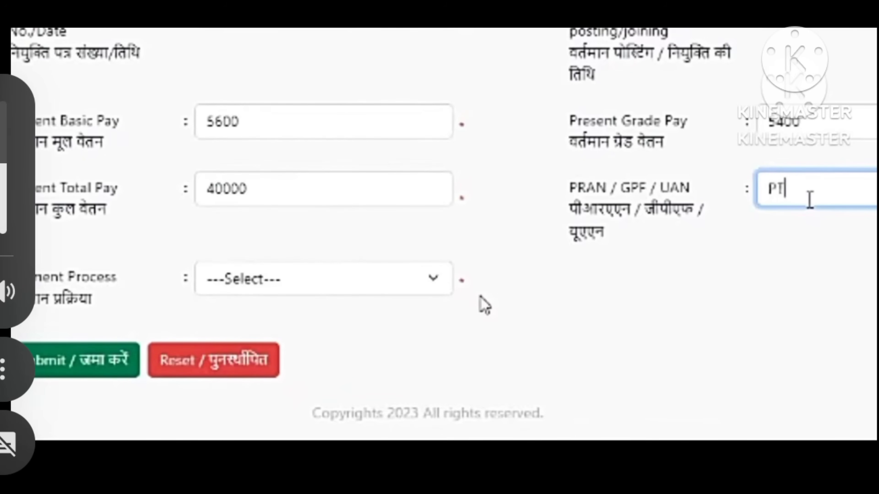
text(N)
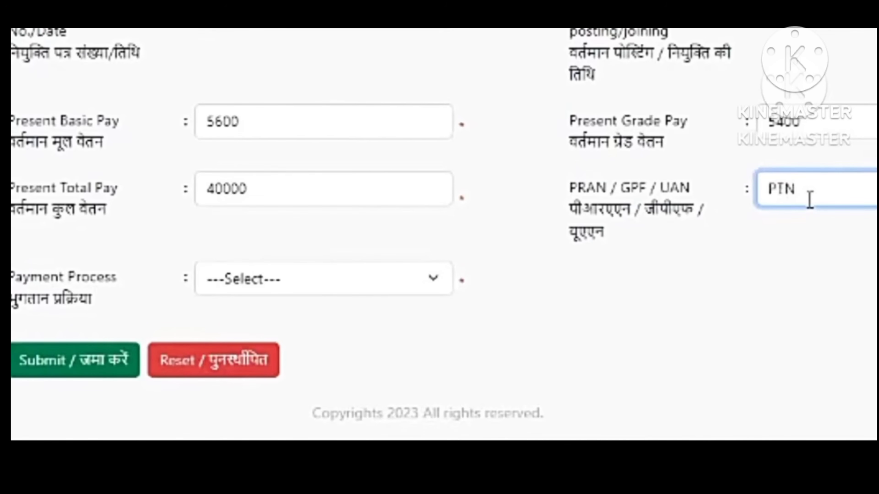
text(1234567)
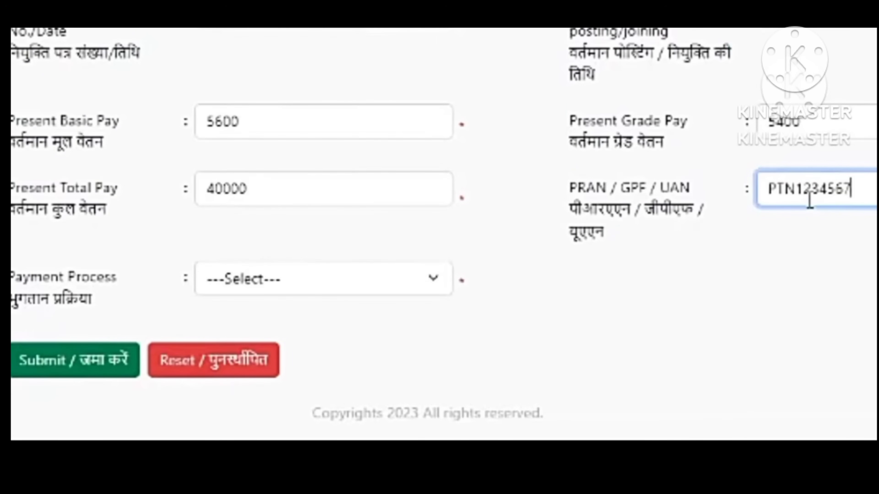
text(8)
Set the payment process to Bank Transfer with State Bank of India as the bank
click(309, 284)
click(307, 333)
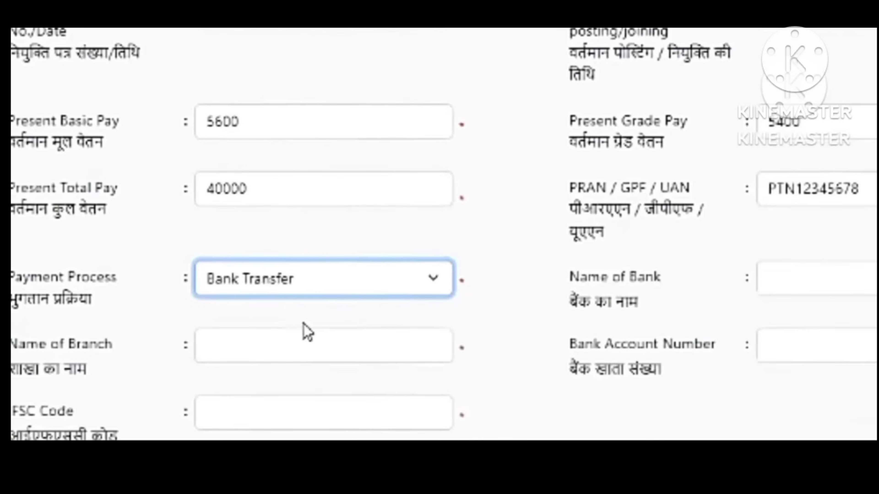
click(870, 282)
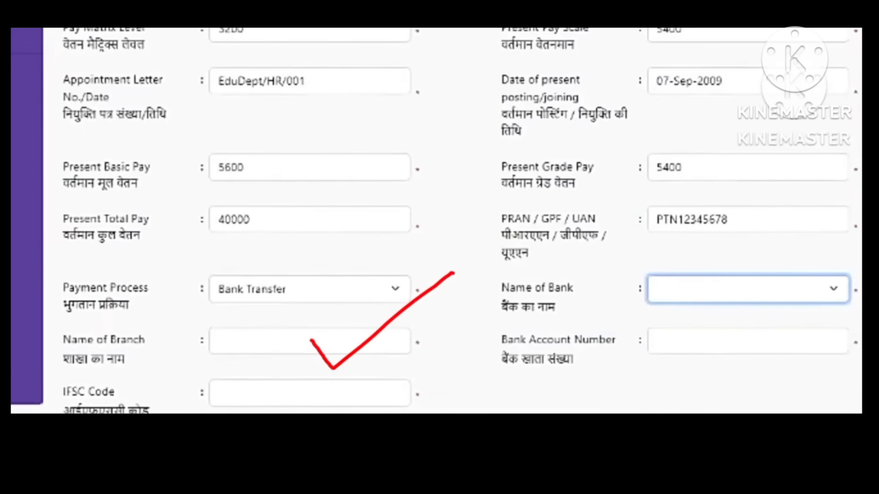
click(751, 254)
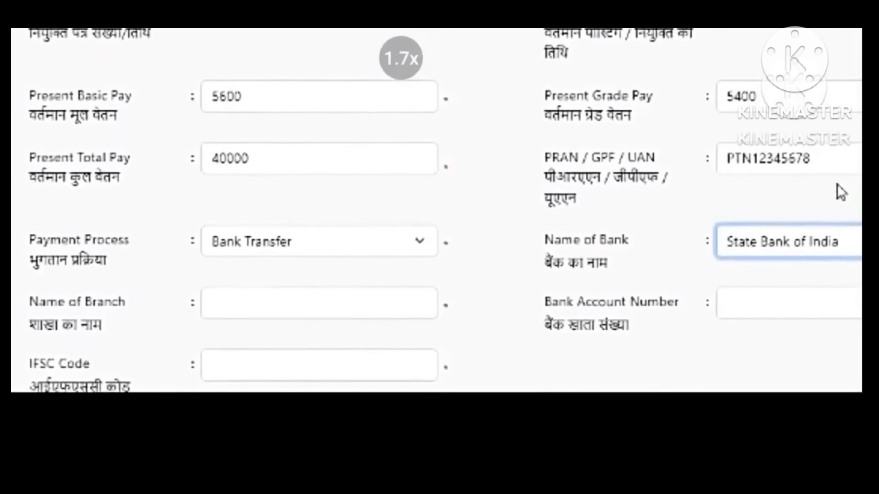
Enter branch Gandhi Maidan, the bank account number, and IFSC code SBIN0003456
click(372, 319)
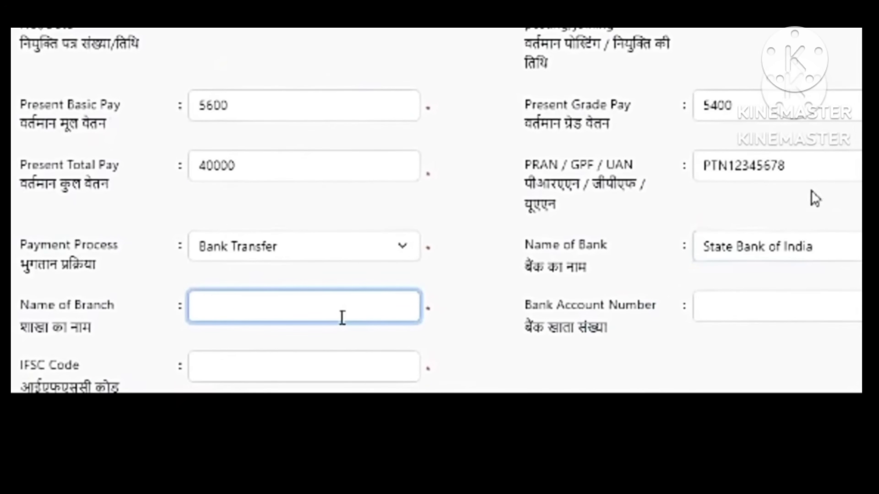
text(Gan)
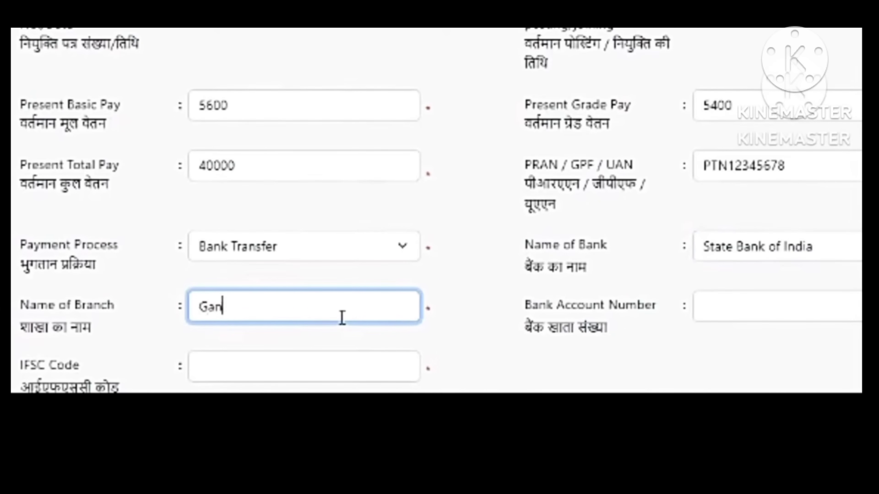
text(dhi Maidan)
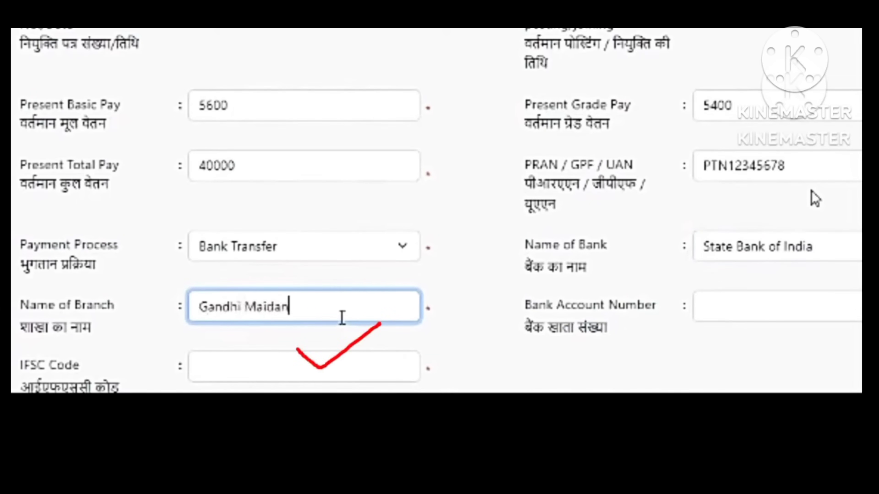
key(Tab)
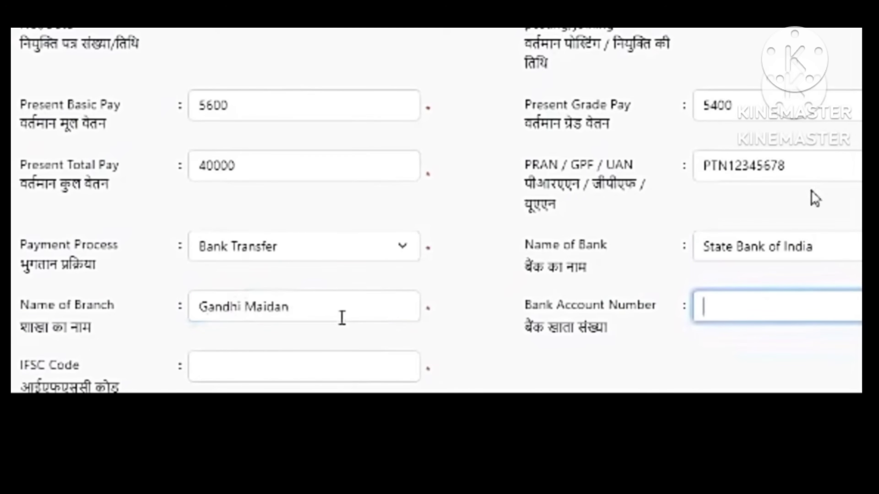
text(123)
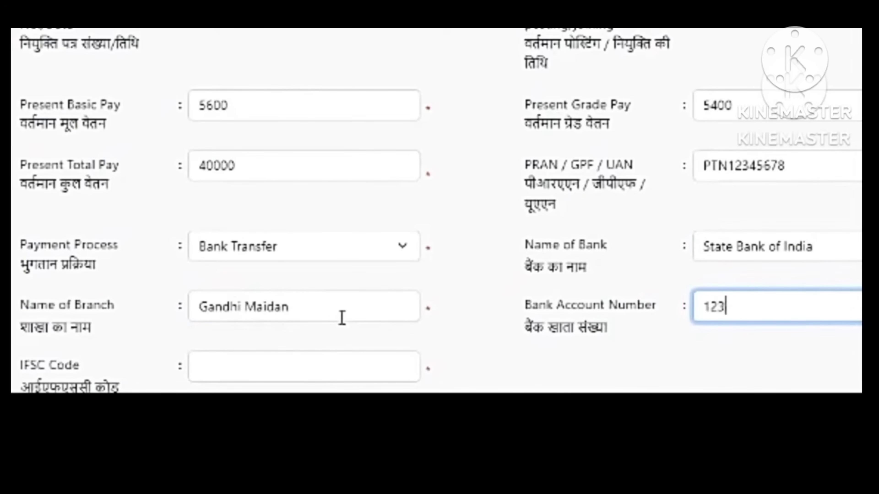
text(234345456)
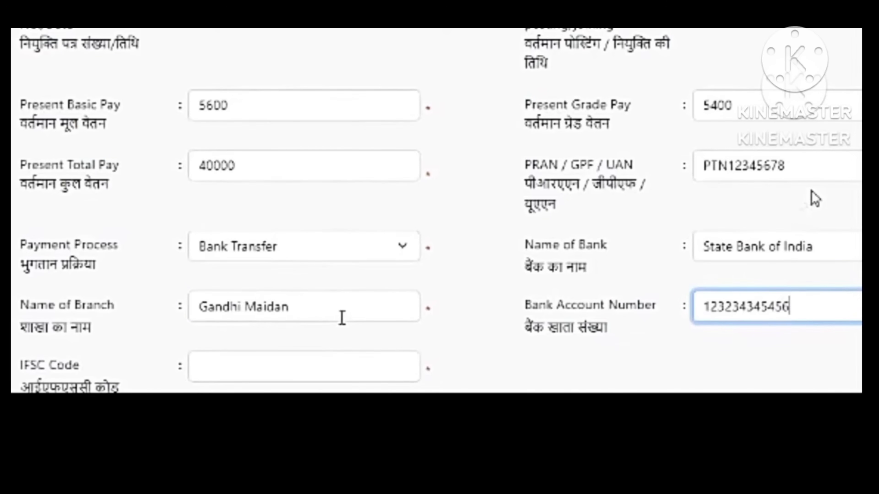
scroll(342, 318, down, 3)
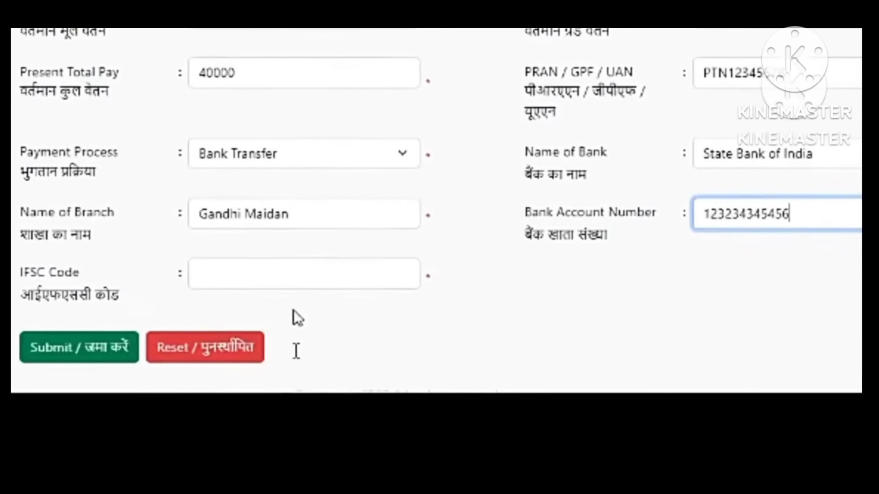
click(285, 284)
text(SBIN)
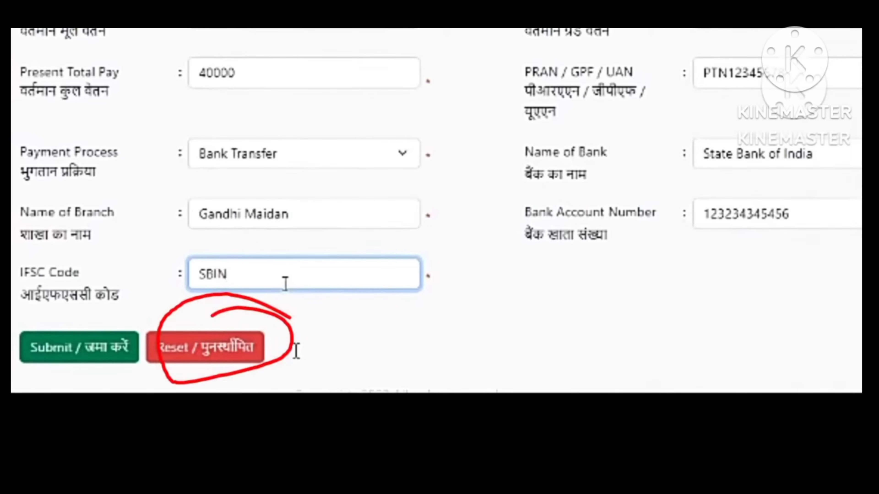
text(0003)
text(450)
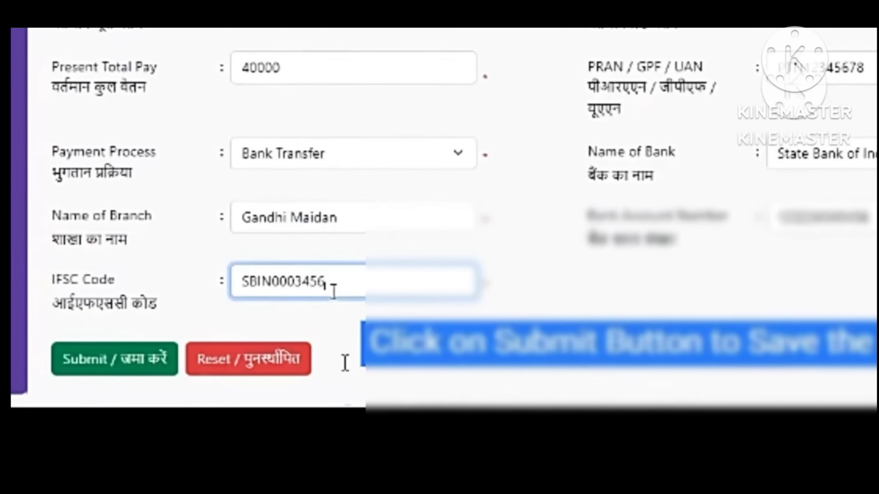
Submit the salary and bank details and confirm the save
click(117, 361)
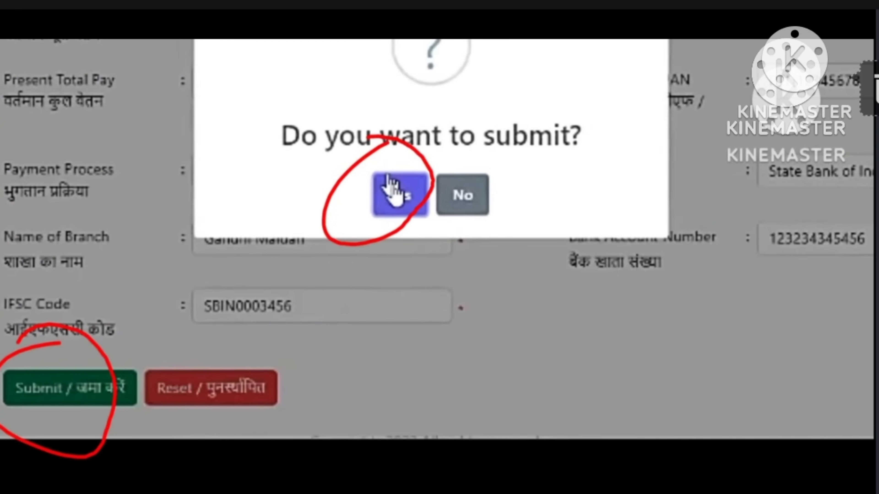
click(389, 185)
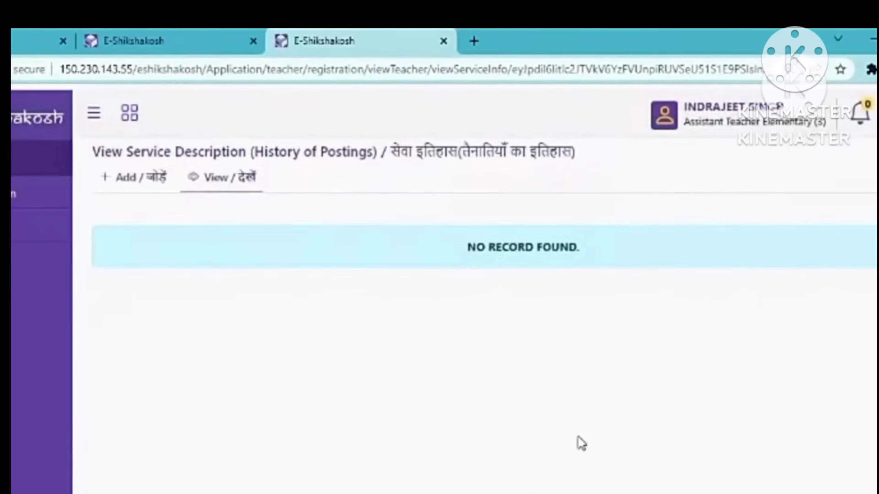
Add a posting entry for BEPC High School, Assistant Teacher, serving from 07-Sep-2009
click(135, 181)
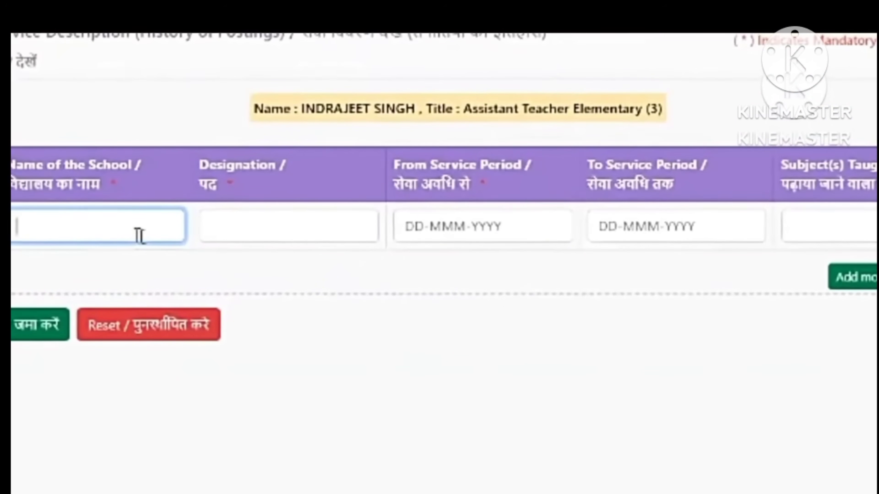
text(BEP)
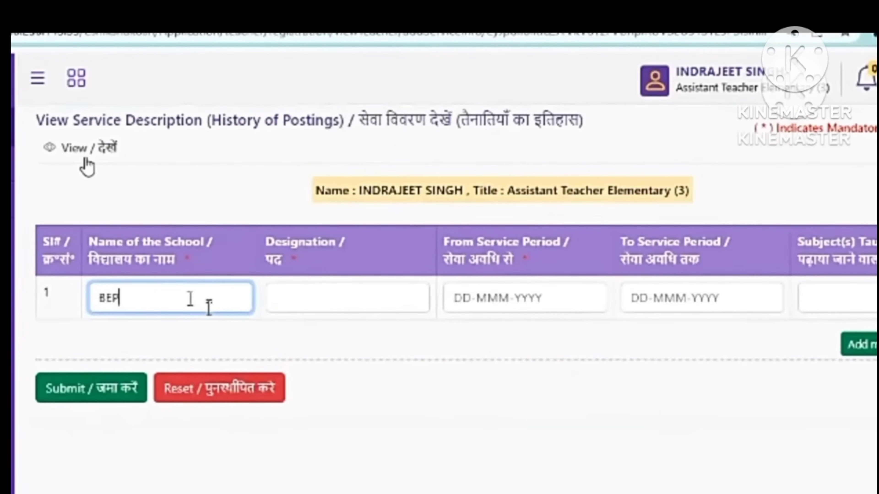
text(C H)
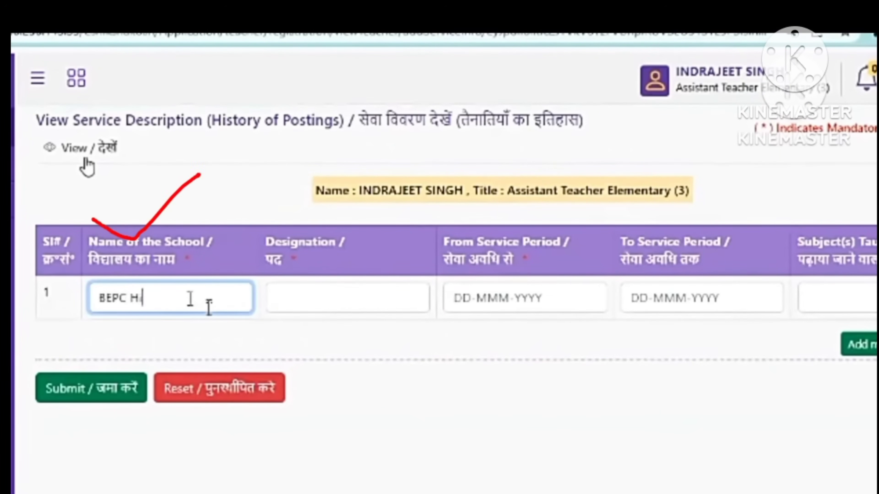
text(igh Sch)
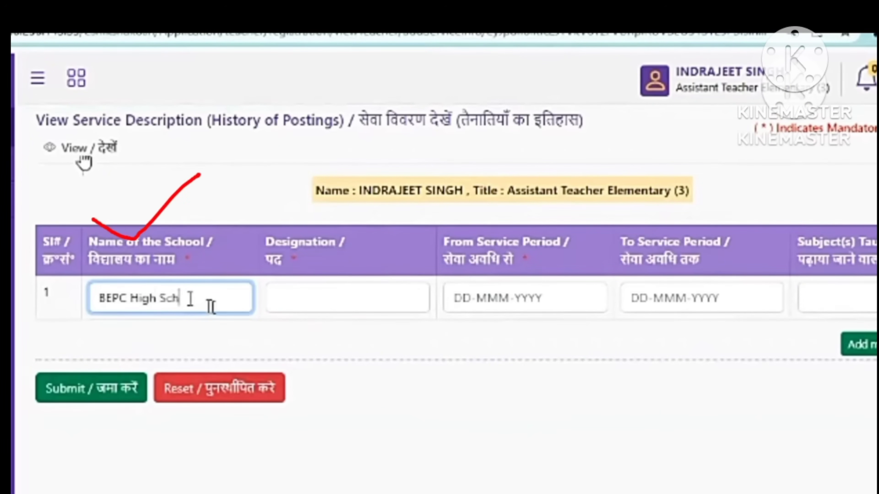
text(ool)
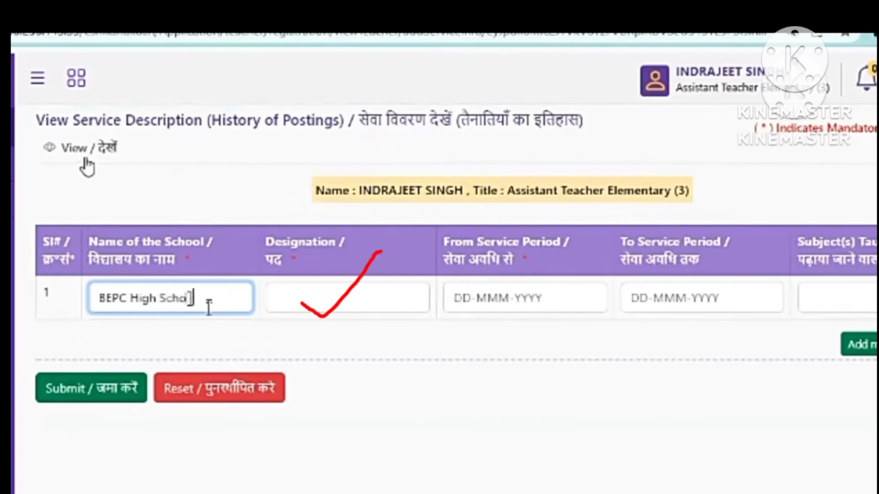
key(Tab)
text(Assistant )
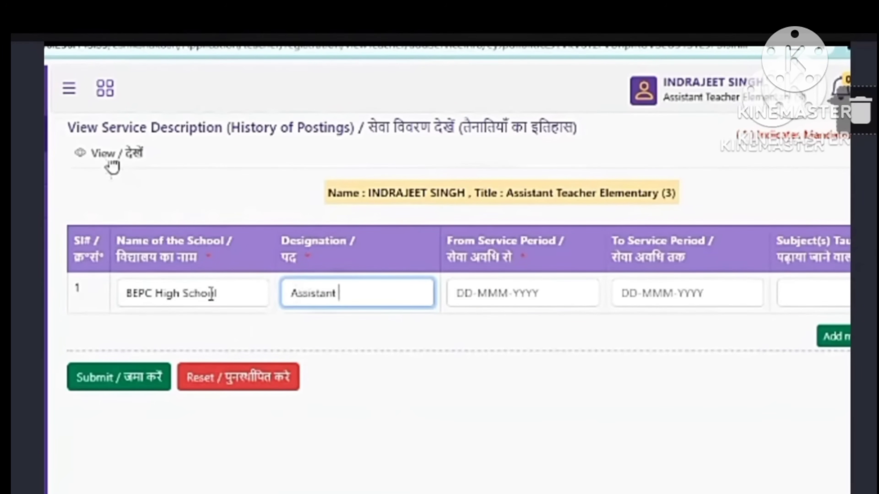
text(Teacher)
click(492, 302)
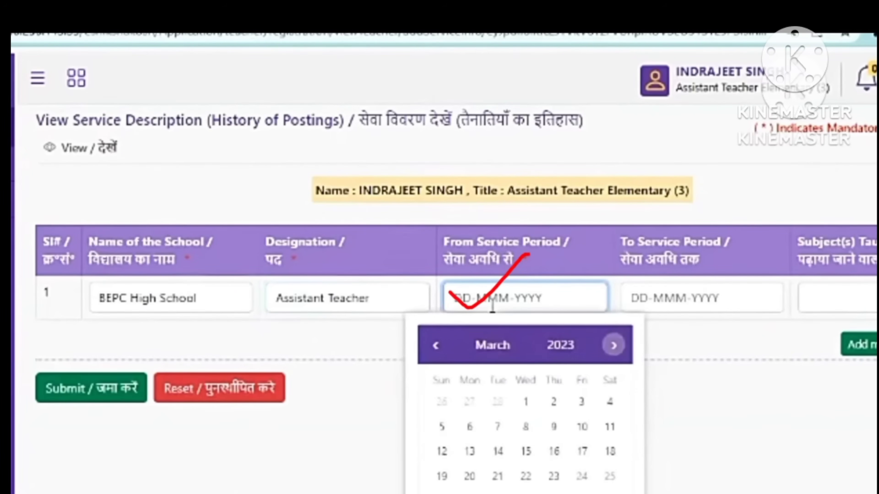
click(436, 346)
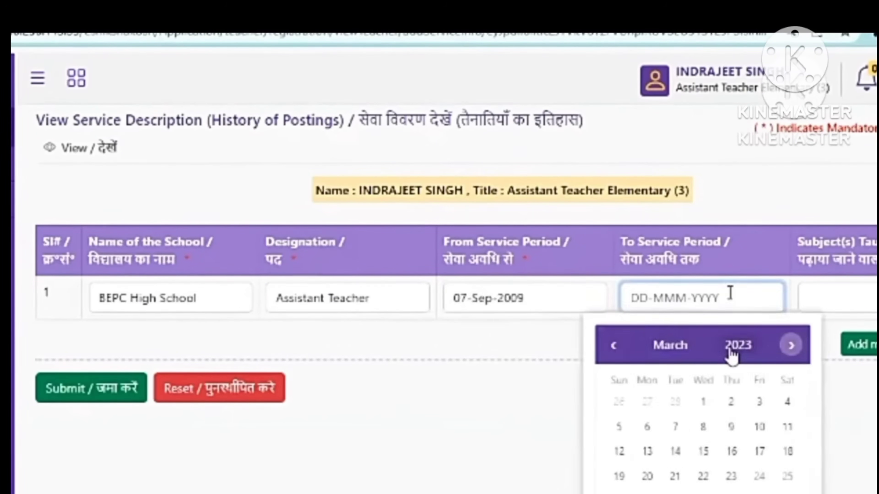
click(731, 348)
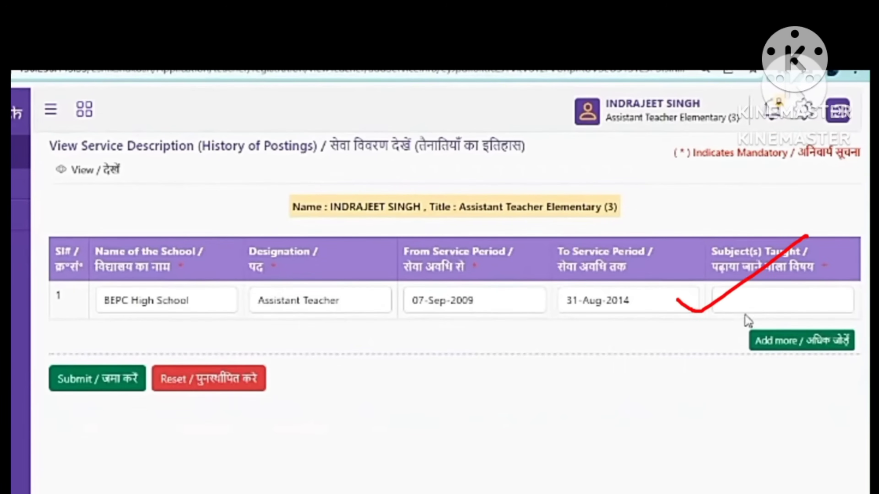
click(753, 303)
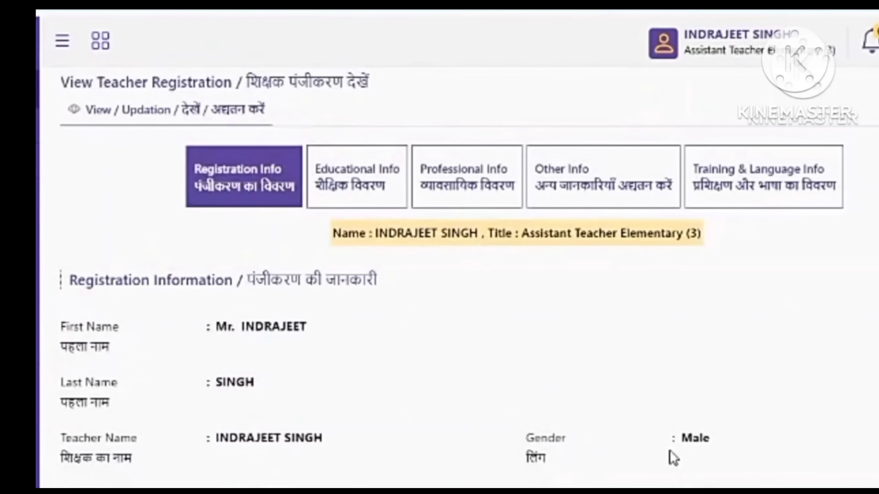
Scroll down through the teacher's Registration Info details
scroll(446, 373, down, 5)
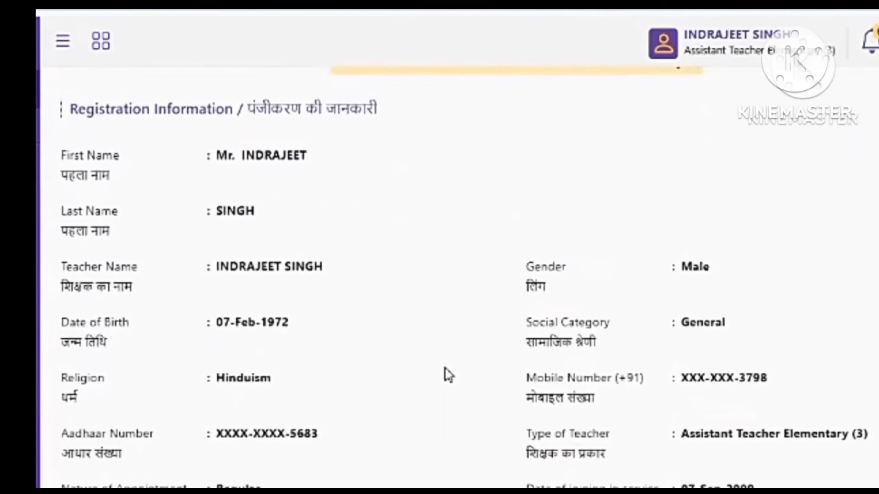
scroll(448, 374, down, 8)
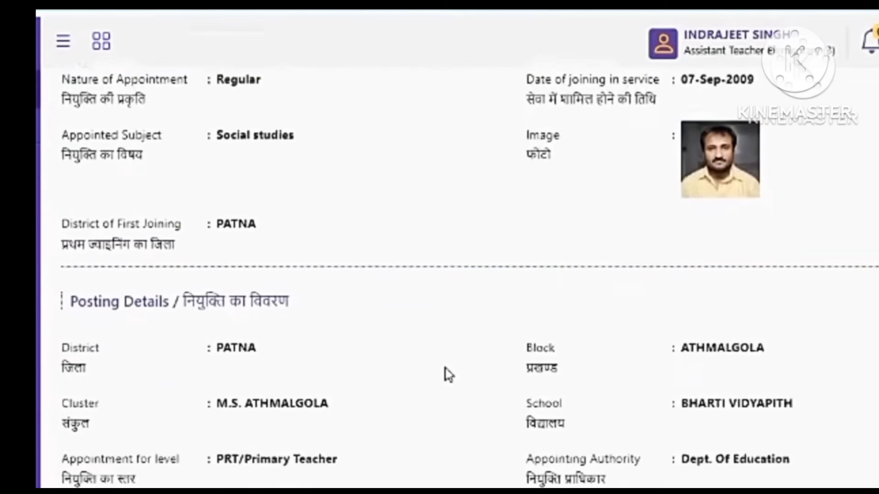
scroll(446, 373, down, 15)
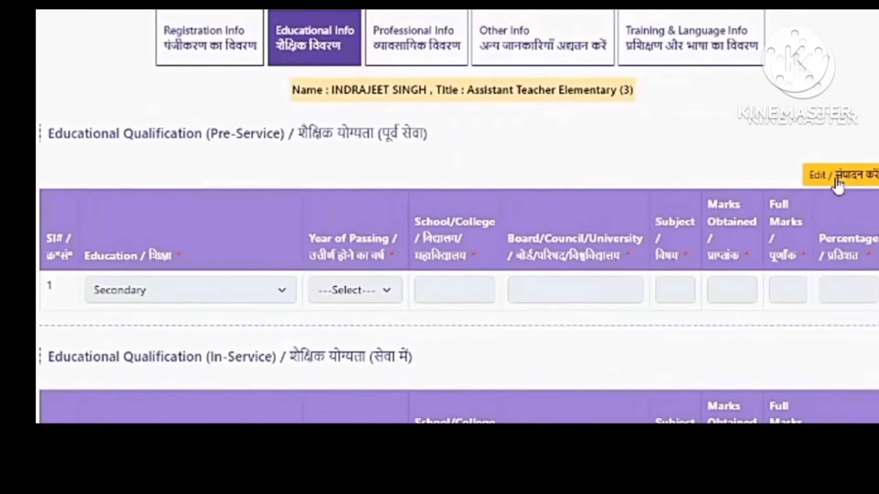
Set the pre-service qualification row to Higher Secondary, passed in 2006
click(838, 183)
click(279, 295)
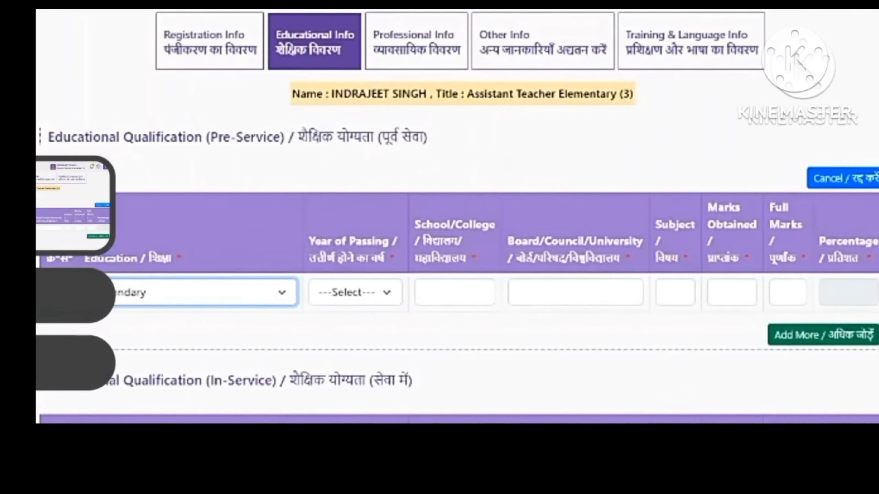
click(357, 298)
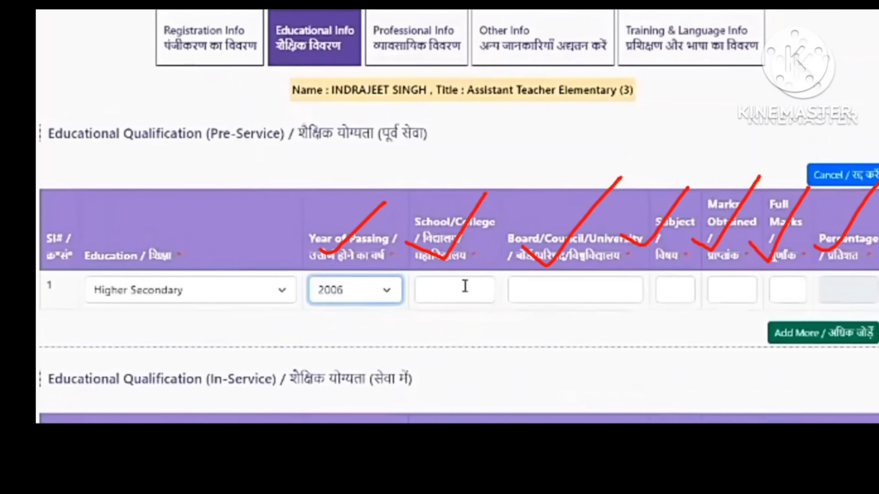
click(465, 287)
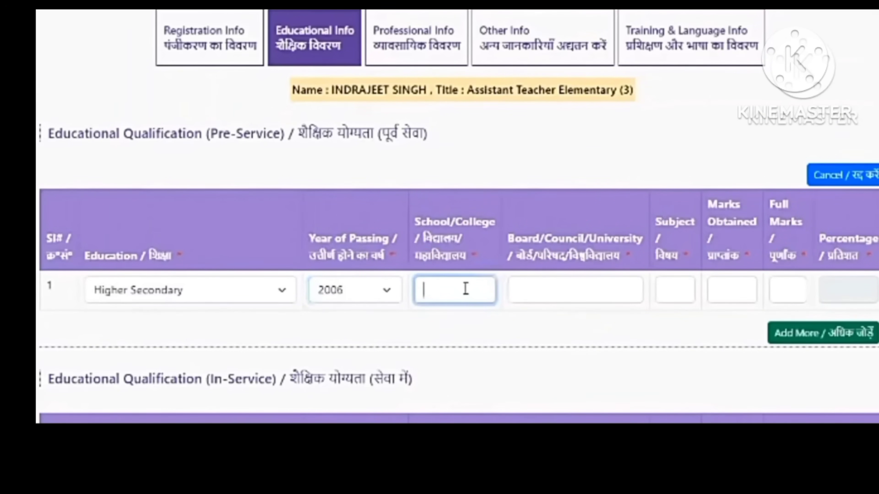
Enter Patna University as both school and board, with subject ALL
text(मatna)
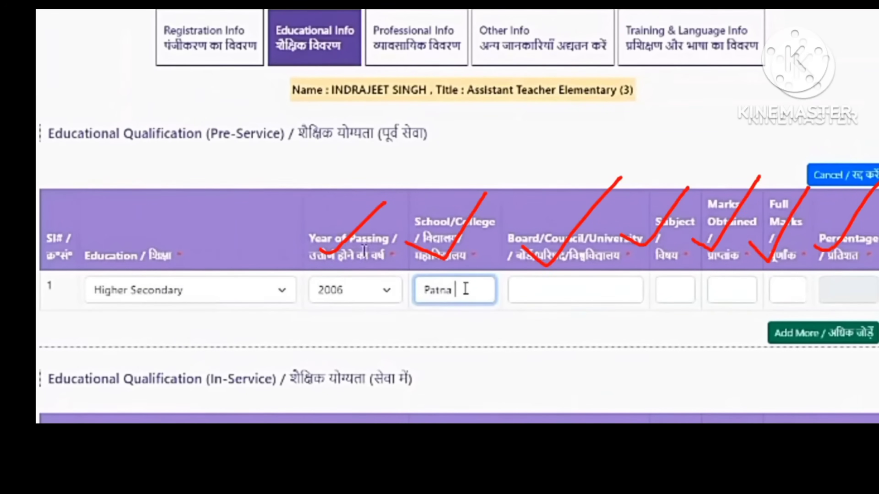
text( University)
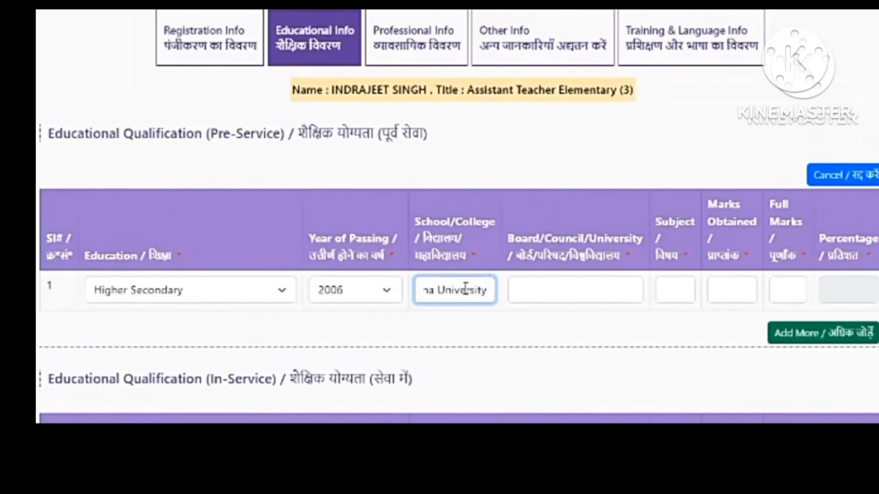
key(Tab)
key(shift+Tab)
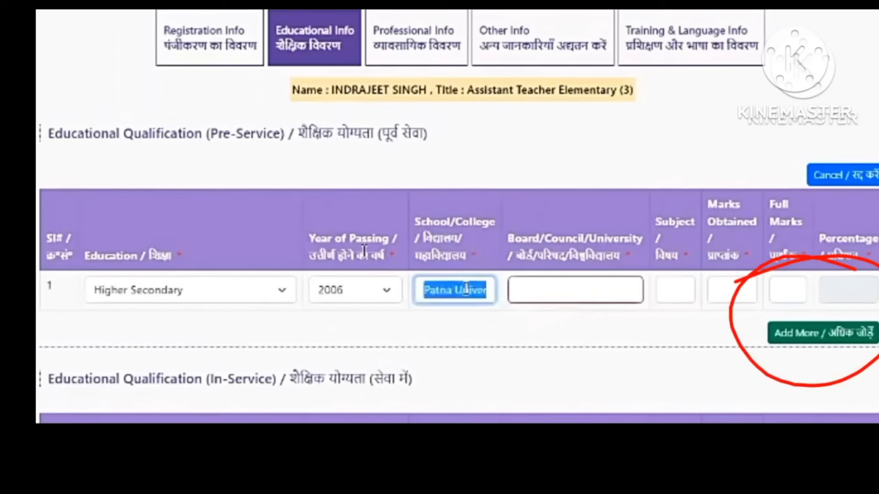
key(ctrl+c)
key(Tab)
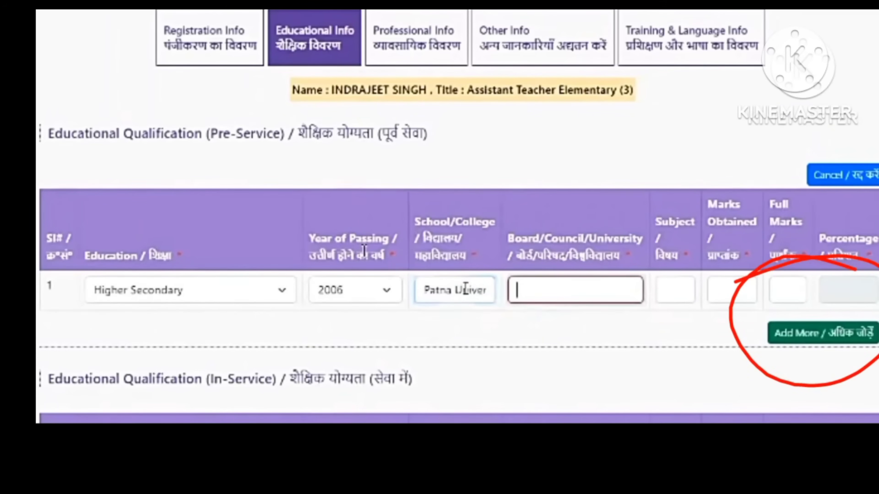
key(ctrl+v)
key(Tab)
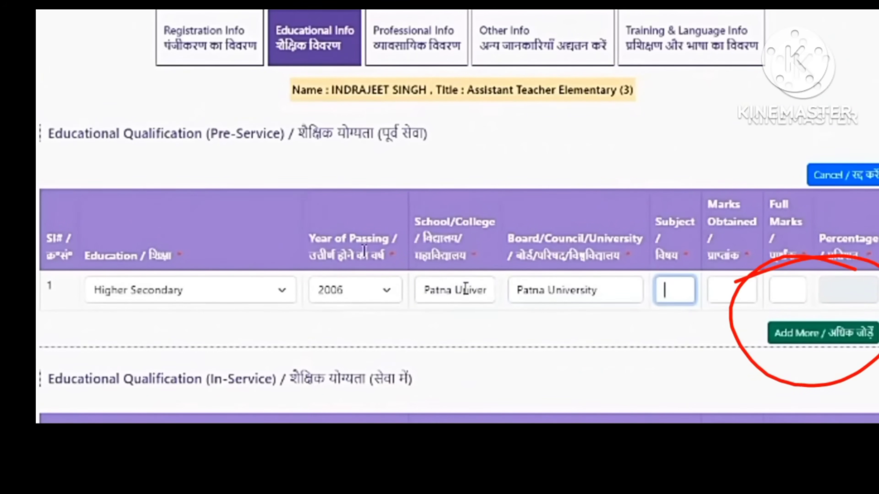
text(ALL)
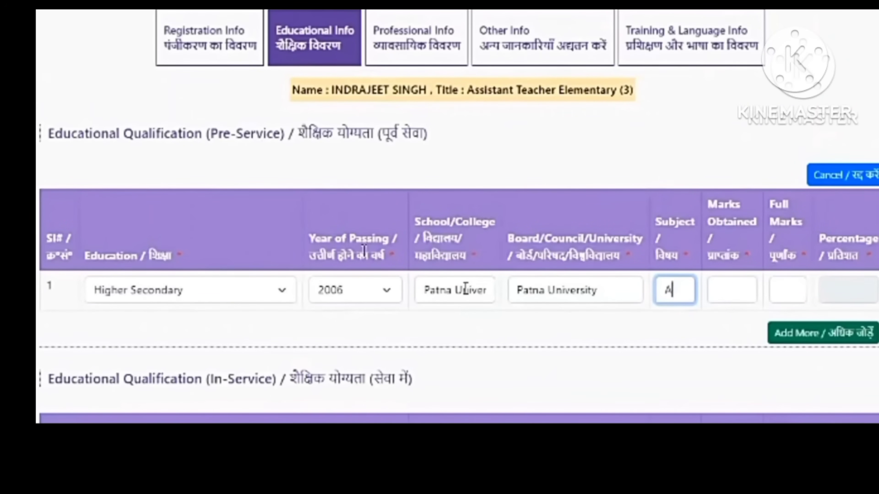
key(Tab)
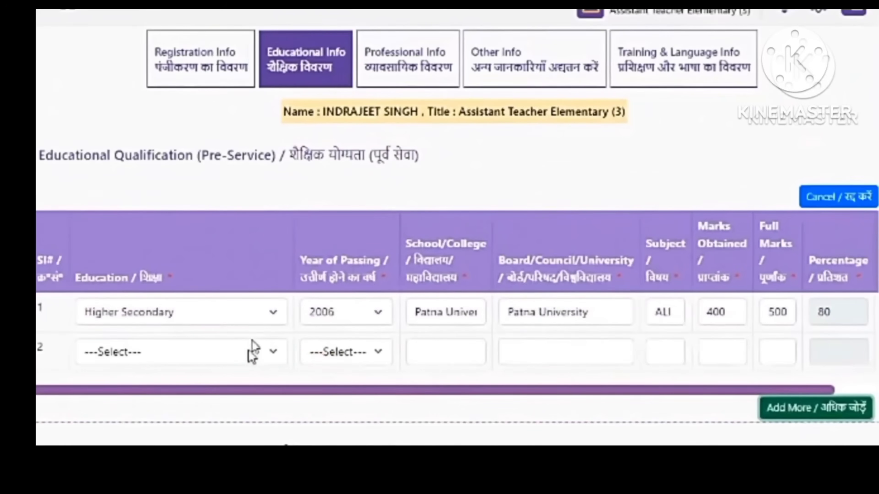
Set the second pre-service row to Graduate and choose its passing year
click(231, 386)
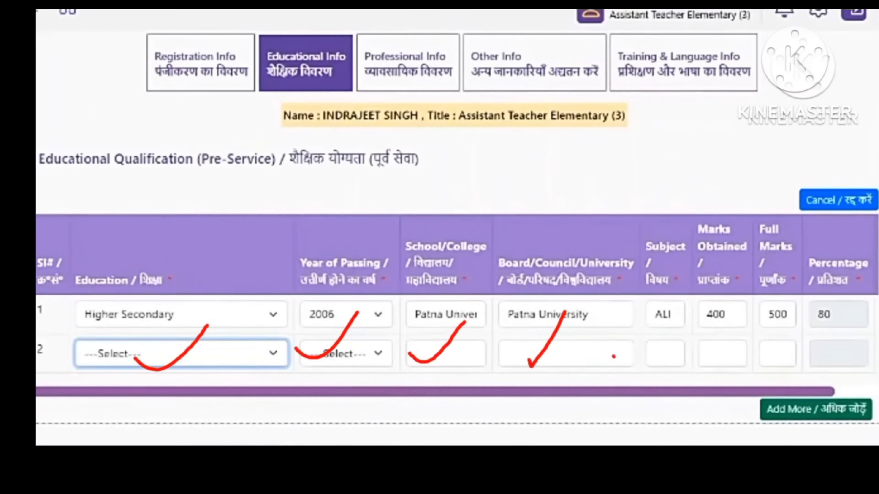
click(225, 276)
click(364, 356)
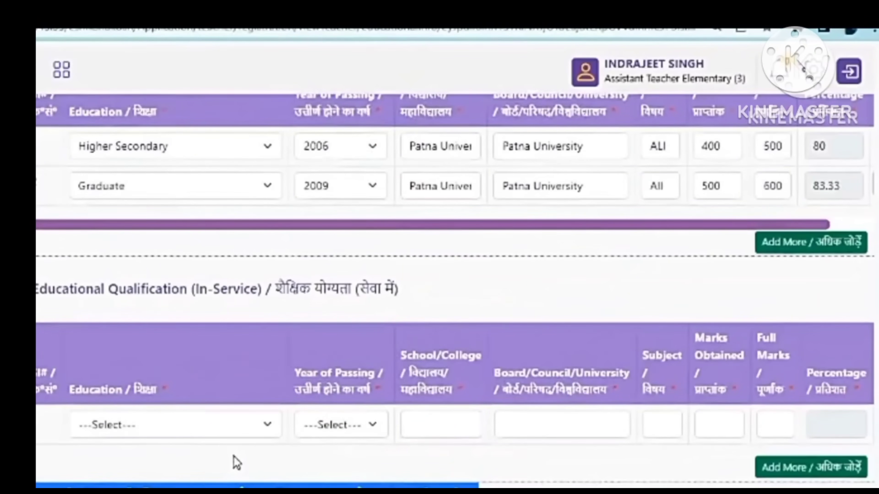
Fill the in-service row with year 2011 and Patna University as school and board
click(237, 438)
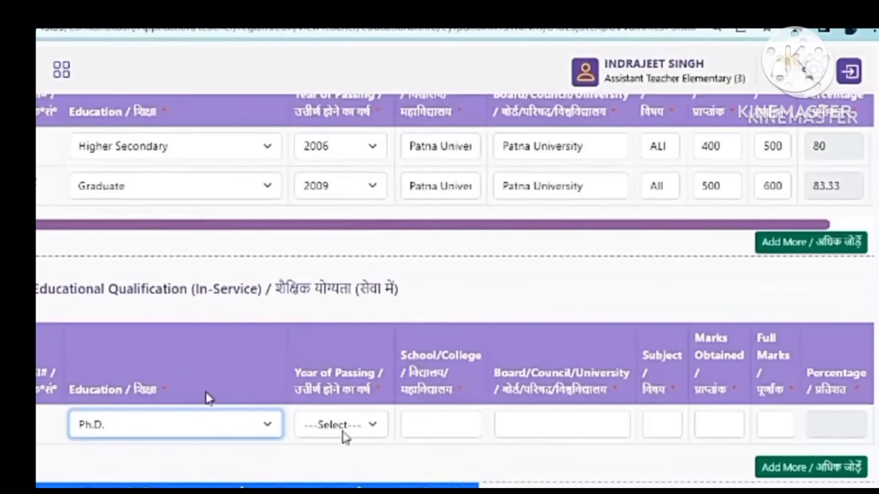
click(343, 433)
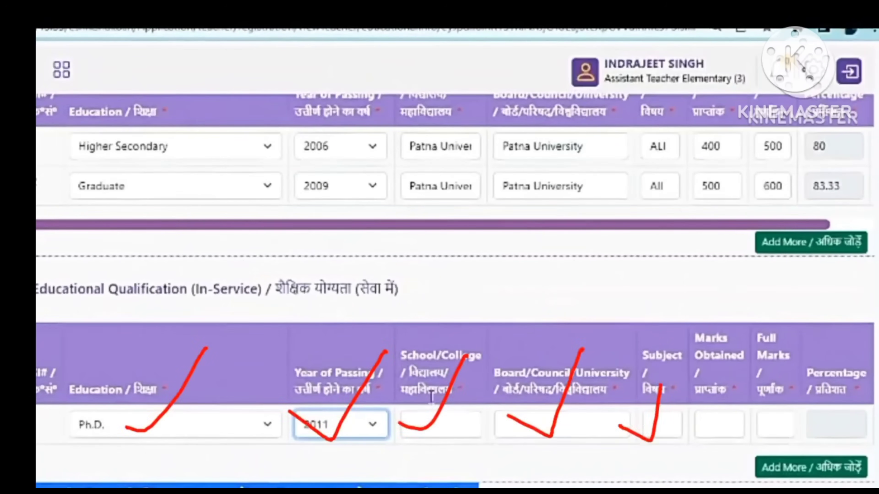
click(455, 423)
text(Patna University)
click(503, 423)
text(Patna University)
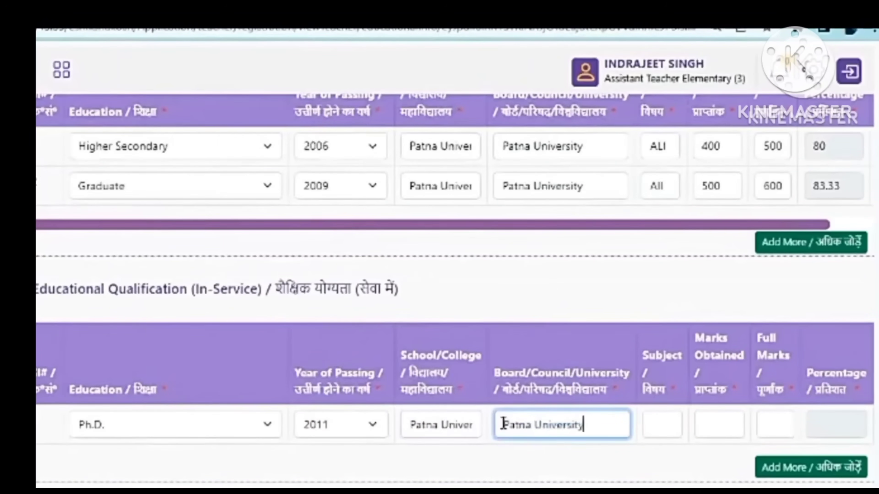
Enter in-service subject All with 700 of 800 marks
click(668, 425)
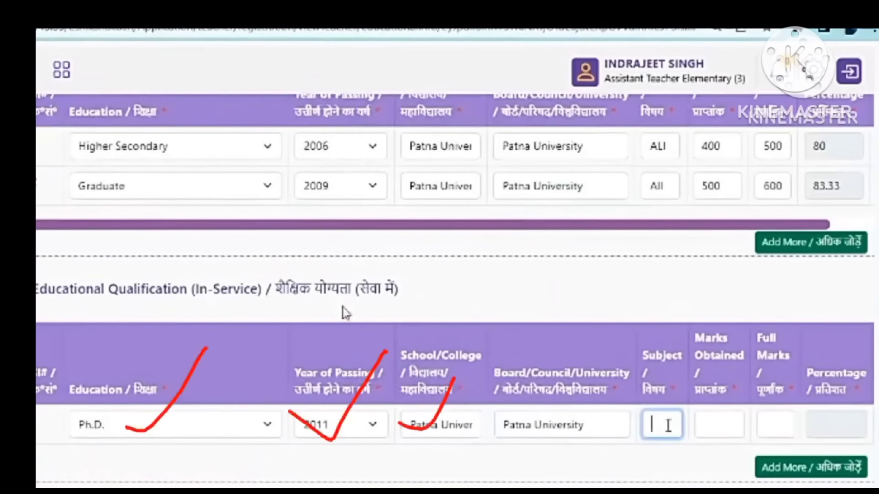
text(All)
key(Tab)
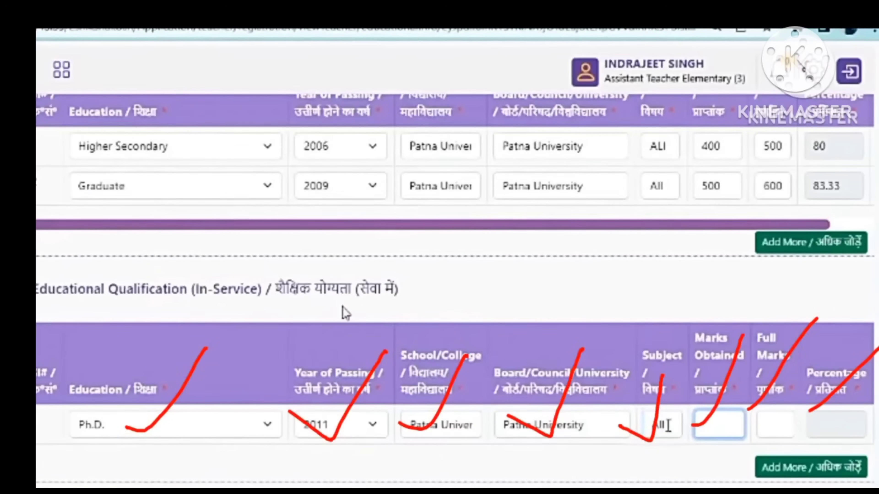
text(700)
key(Tab)
text(800)
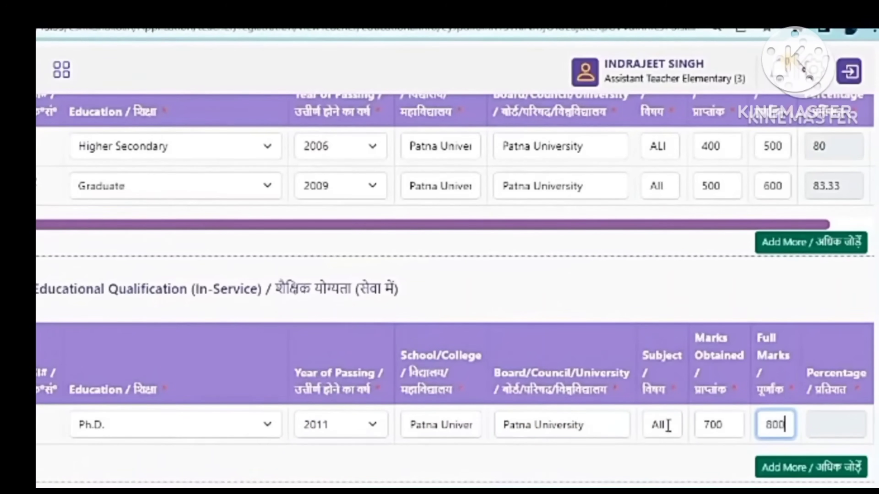
key(Tab)
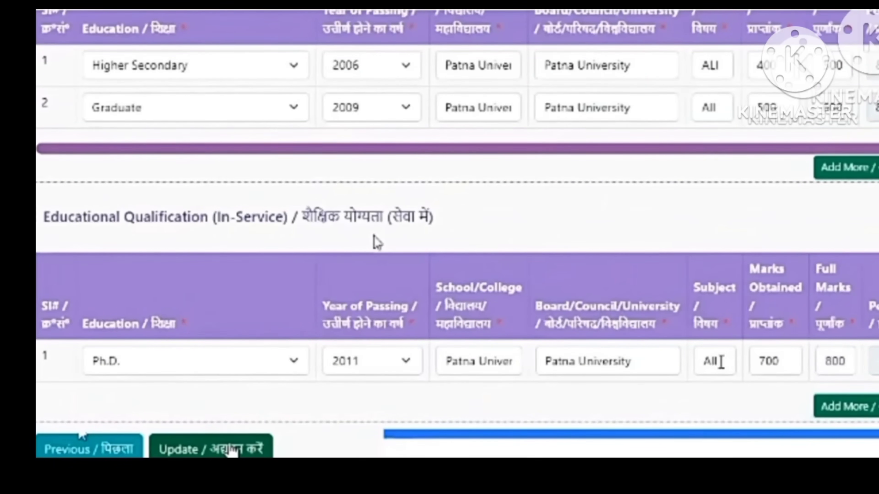
Update the educational details, confirm, and dismiss the saved-as-draft message
click(229, 450)
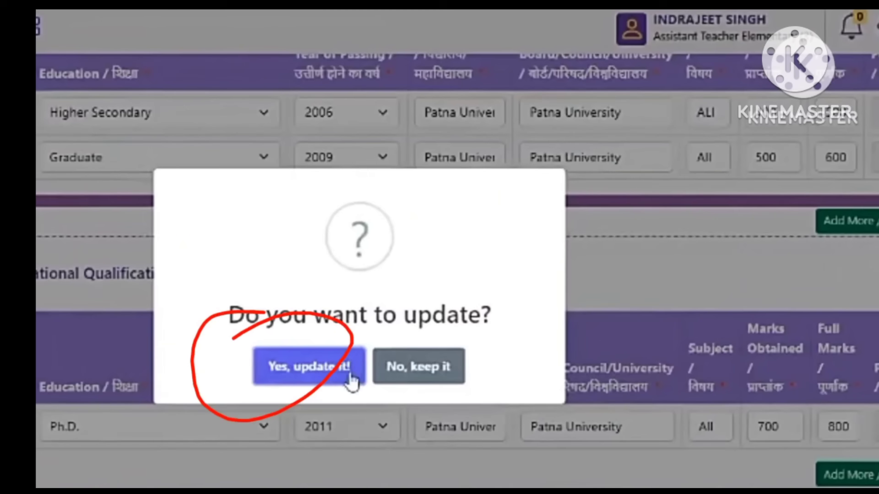
click(308, 368)
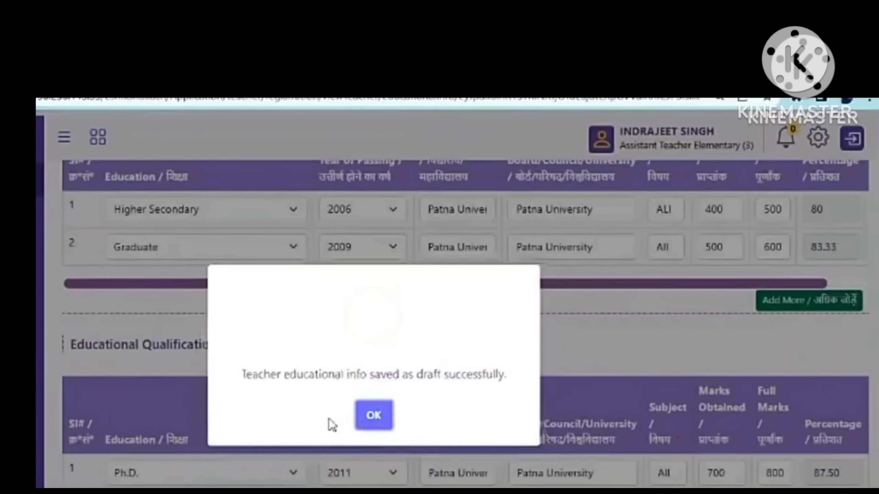
click(375, 423)
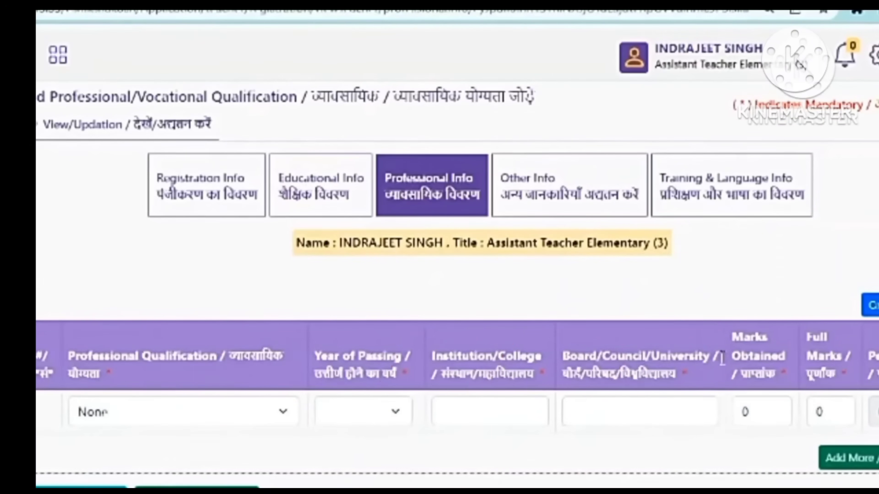
Choose M.Ed. or equivalent as the professional qualification, passed in 2013
click(284, 416)
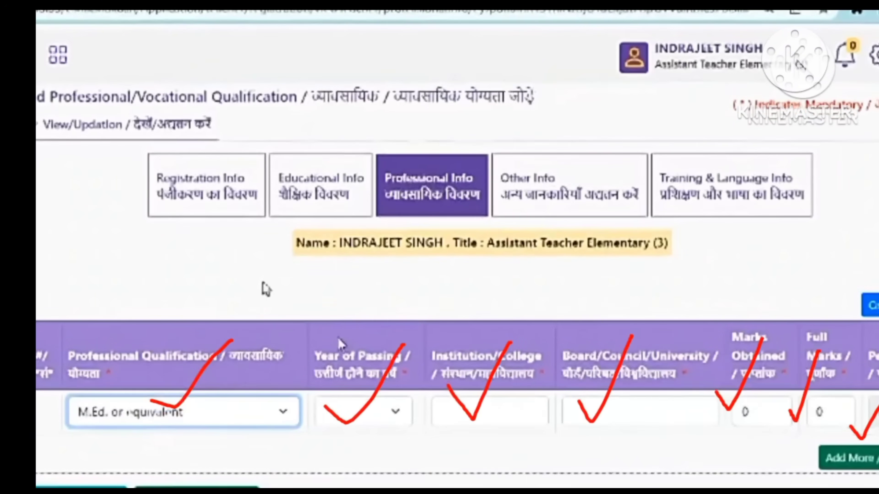
click(369, 413)
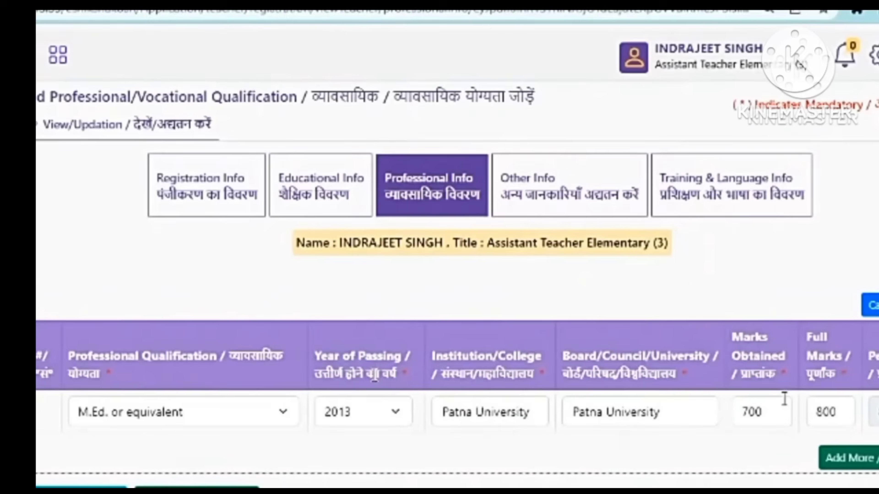
Save the professional details, then add Hindi to the teacher's known languages
click(537, 445)
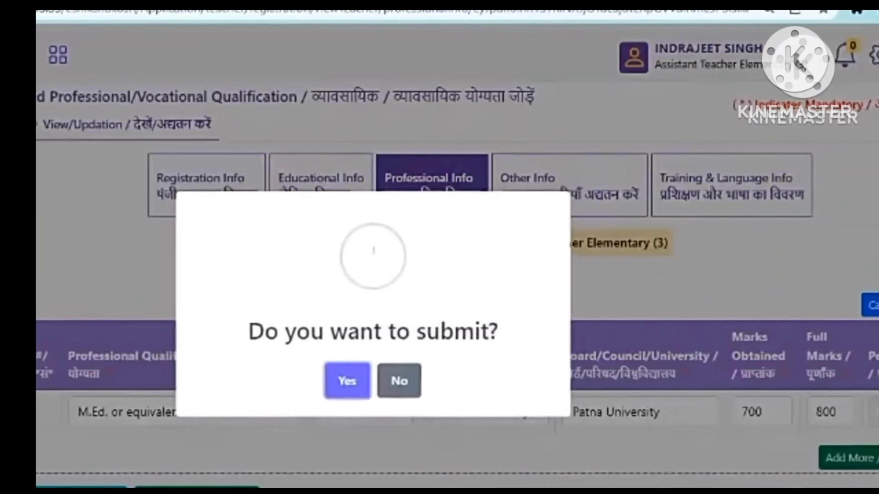
click(342, 381)
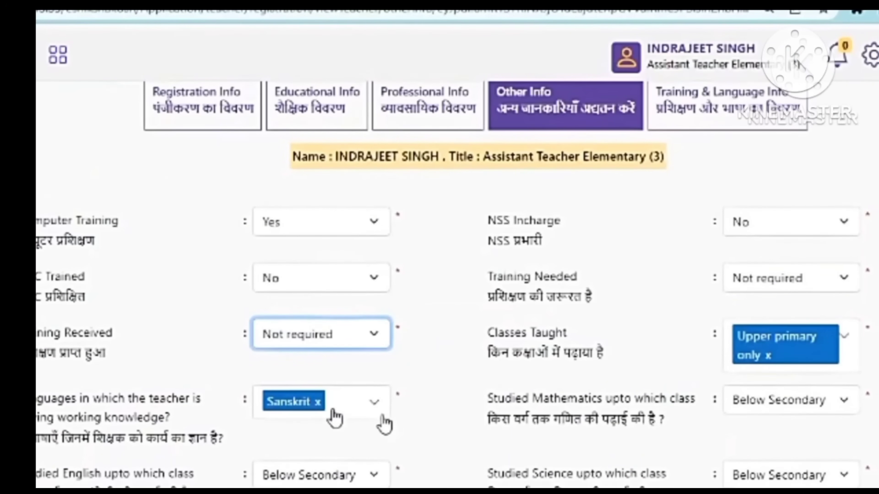
click(376, 406)
scroll(370, 464, down, 2)
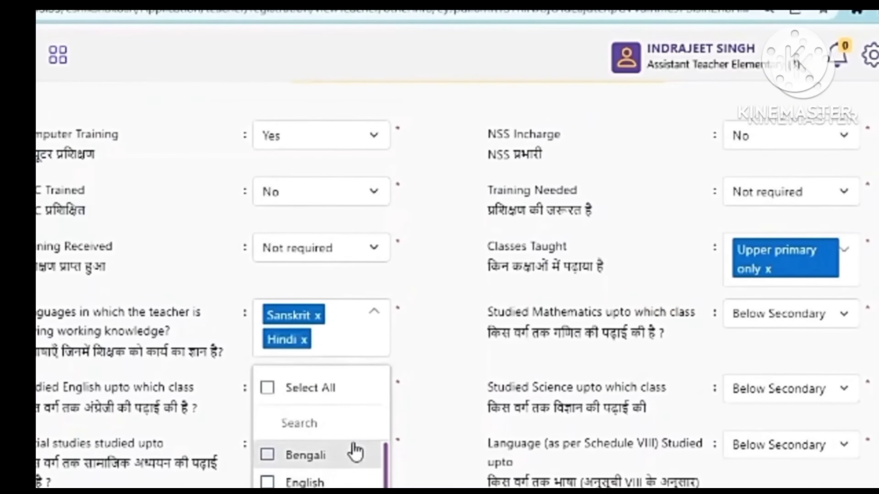
click(431, 391)
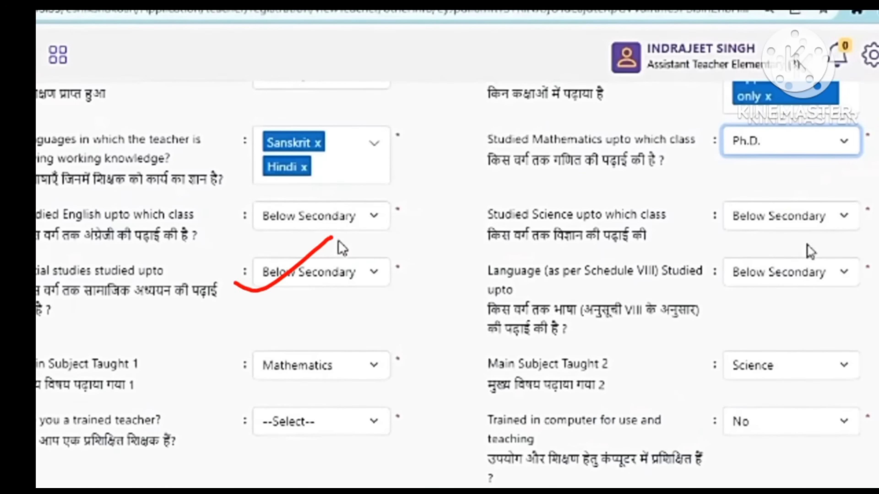
Set English and Science studied up to Graduate, keeping Mathematics and Science as main subjects
click(347, 225)
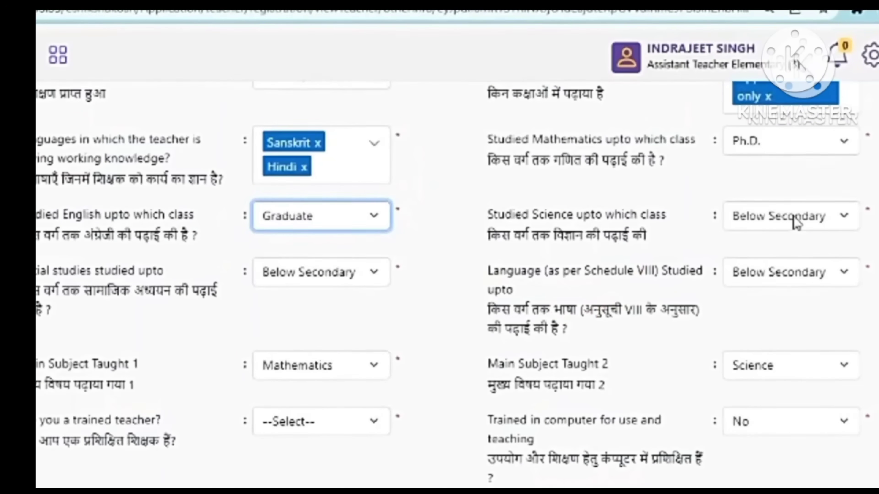
click(795, 223)
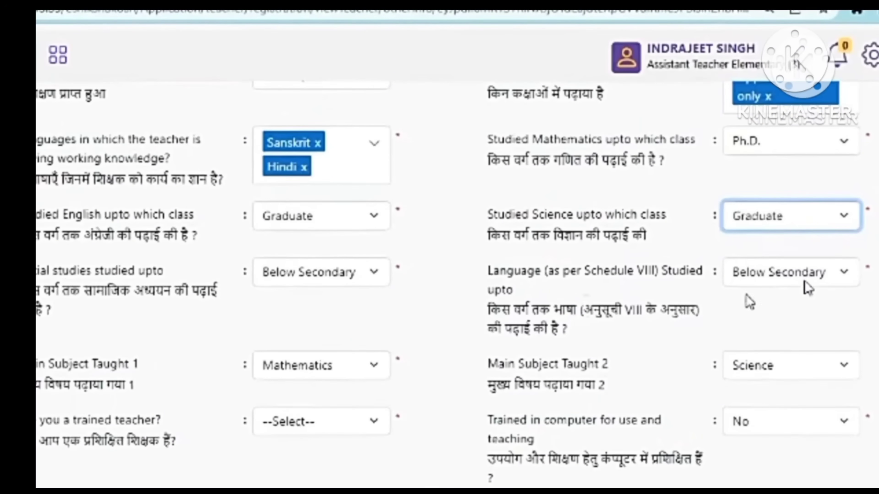
click(335, 375)
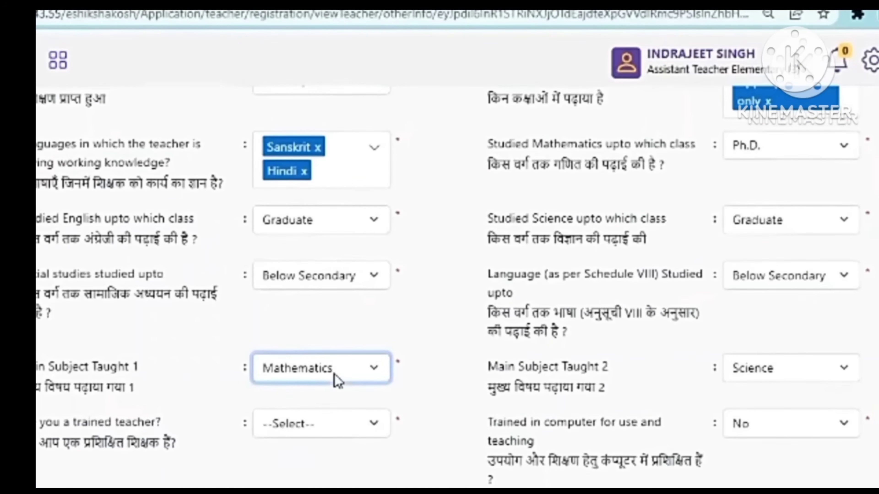
click(759, 373)
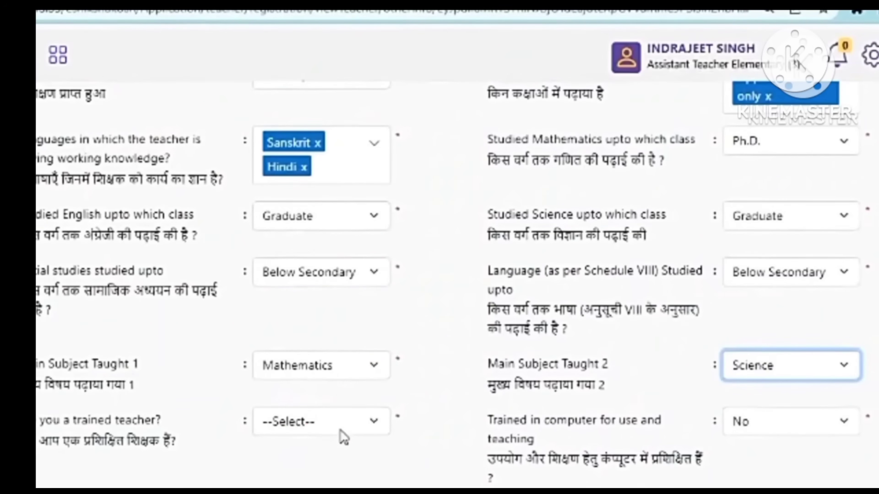
Mark the teacher as trained and computer-trained, both Yes
click(343, 438)
click(342, 470)
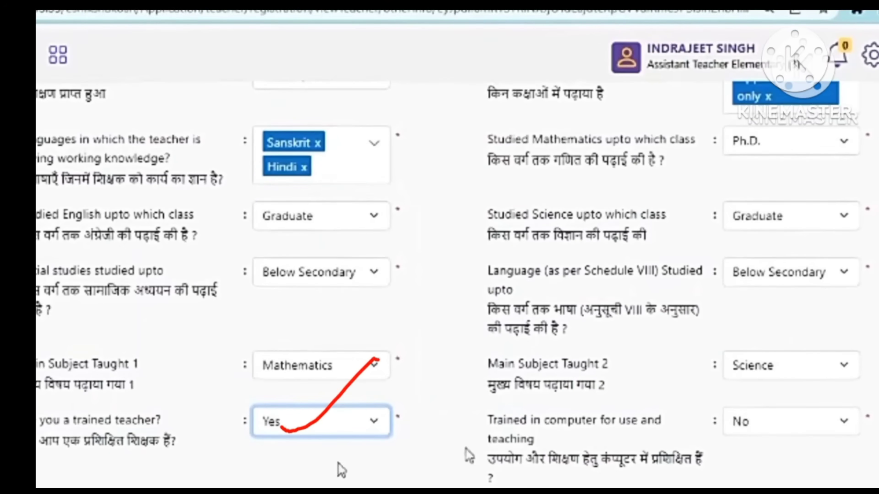
click(758, 429)
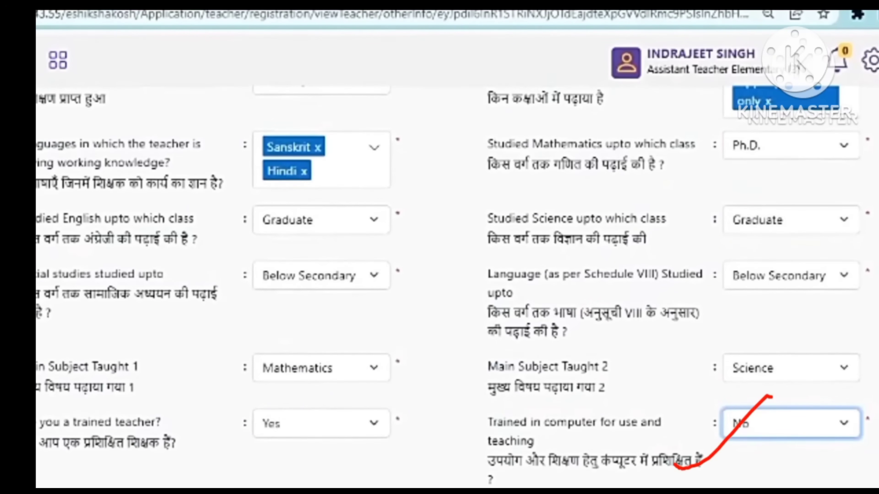
click(769, 471)
scroll(597, 461, down, 3)
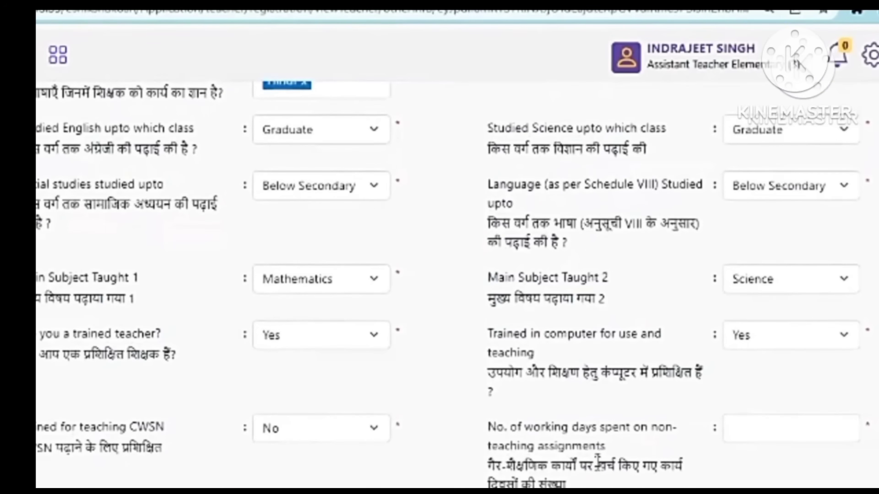
Enter 100 as the number of working days spent on non-teaching assignments
scroll(597, 460, down, 7)
click(329, 175)
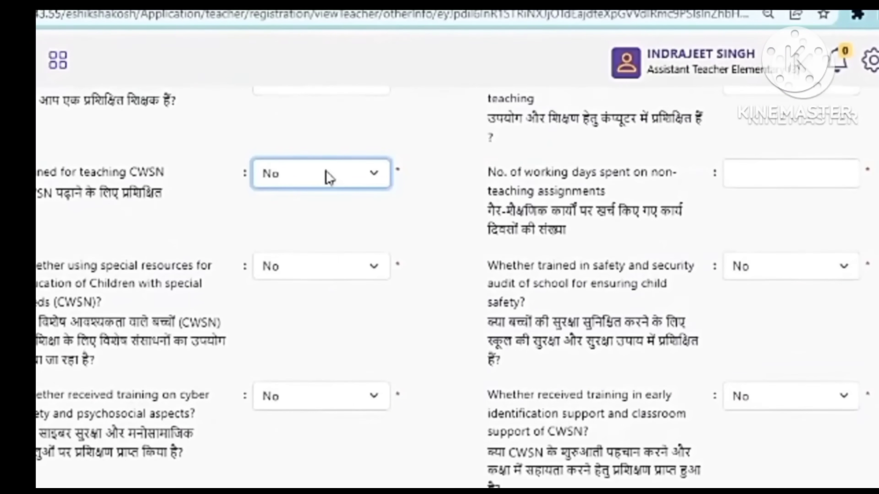
click(791, 166)
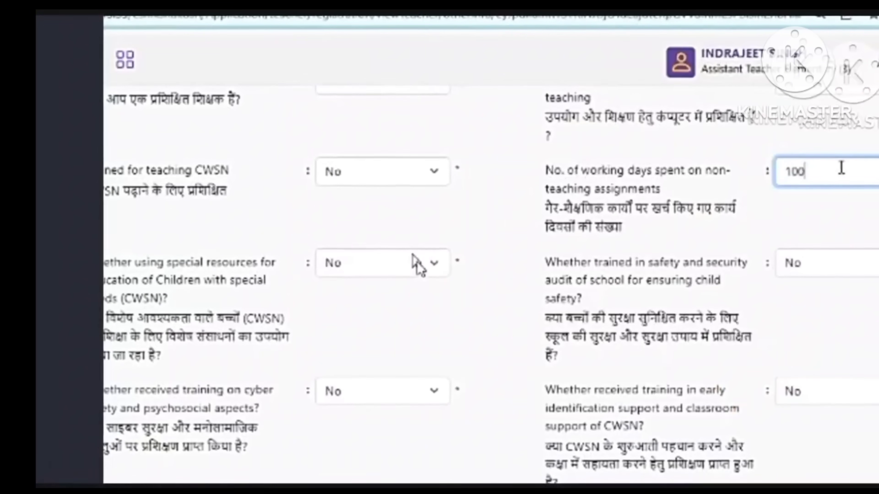
scroll(418, 263, down, 5)
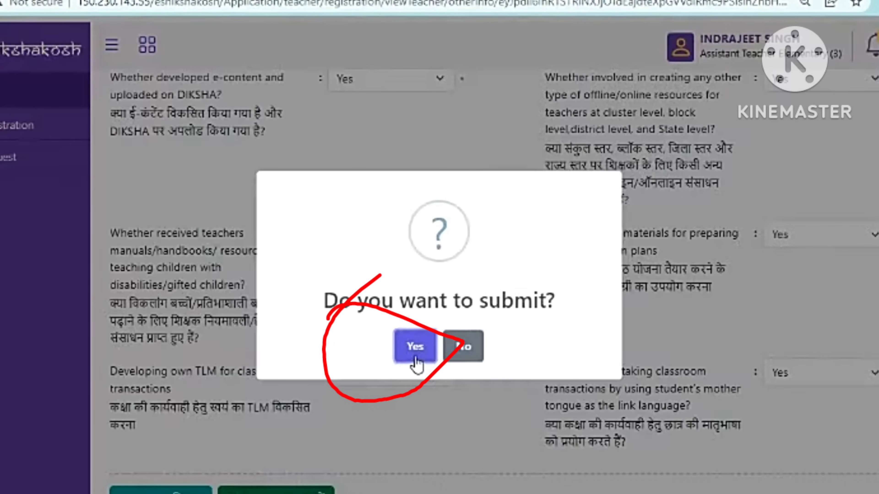
Confirm submitting the other-information form and return to the top of the page
click(416, 362)
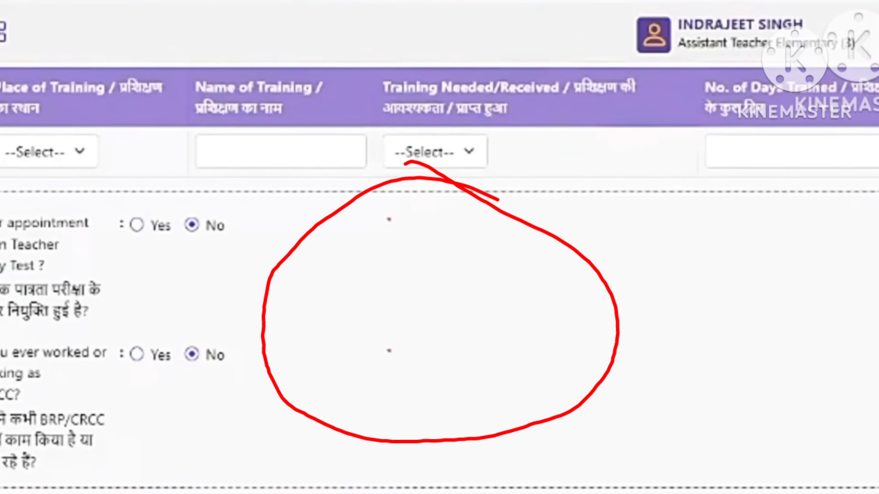
scroll(418, 333, up, 8)
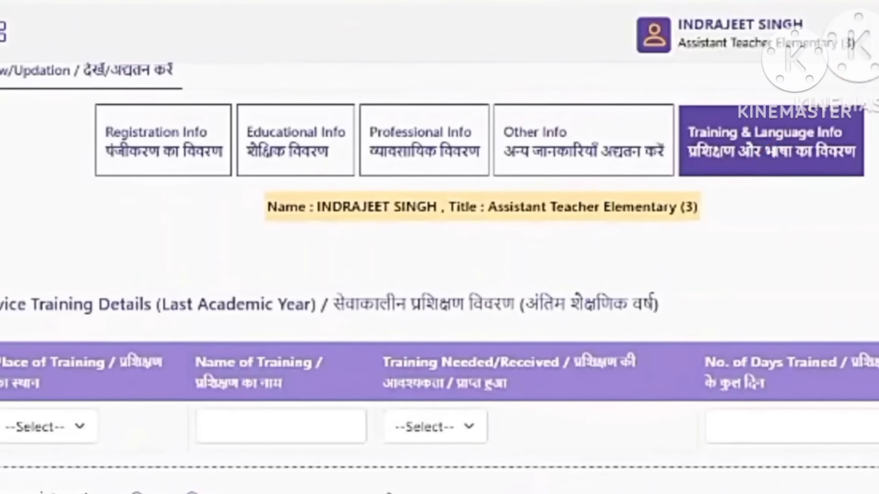
Add a 20-day DIET training row and record an STET pass in 2010 with roll number and 600 marks
click(63, 428)
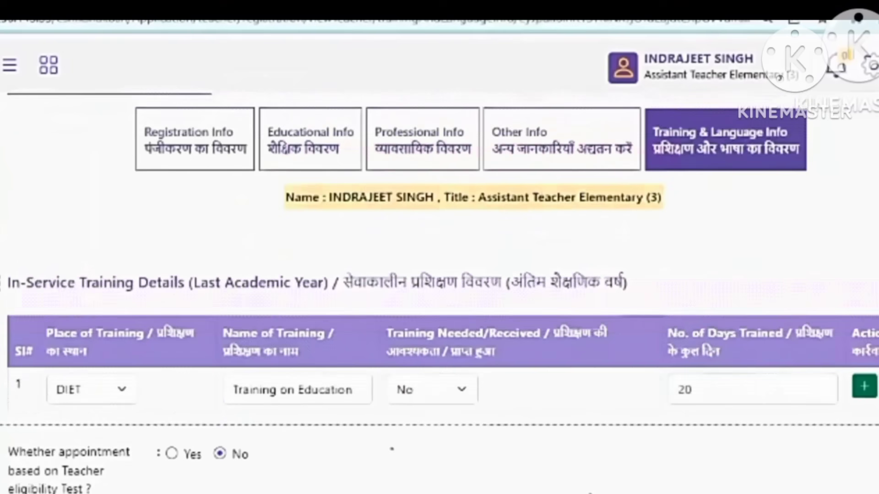
scroll(269, 433, down, 4)
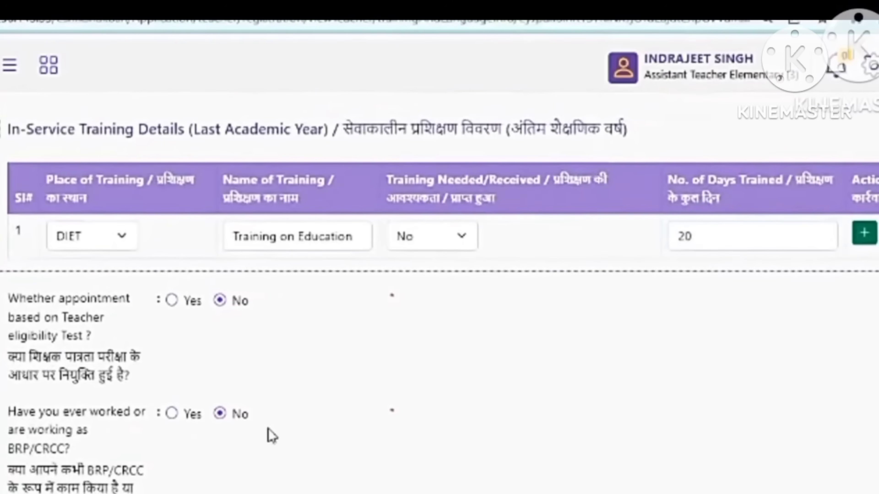
click(172, 301)
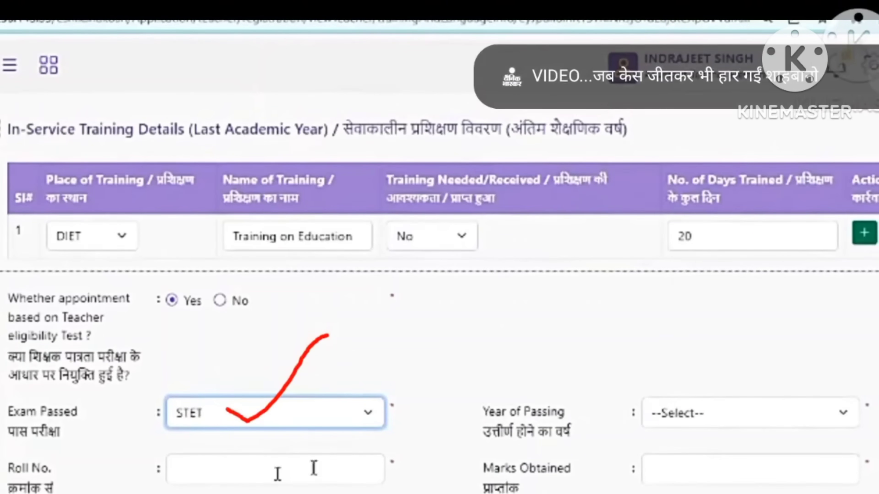
click(758, 428)
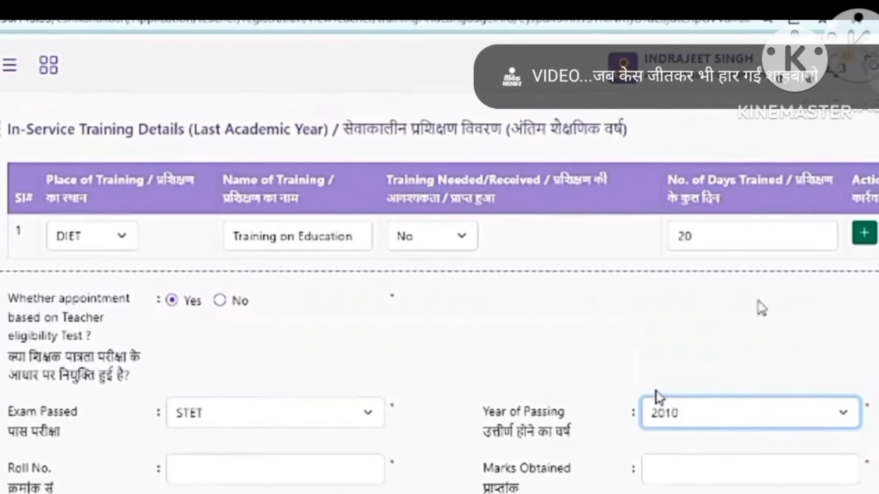
click(297, 477)
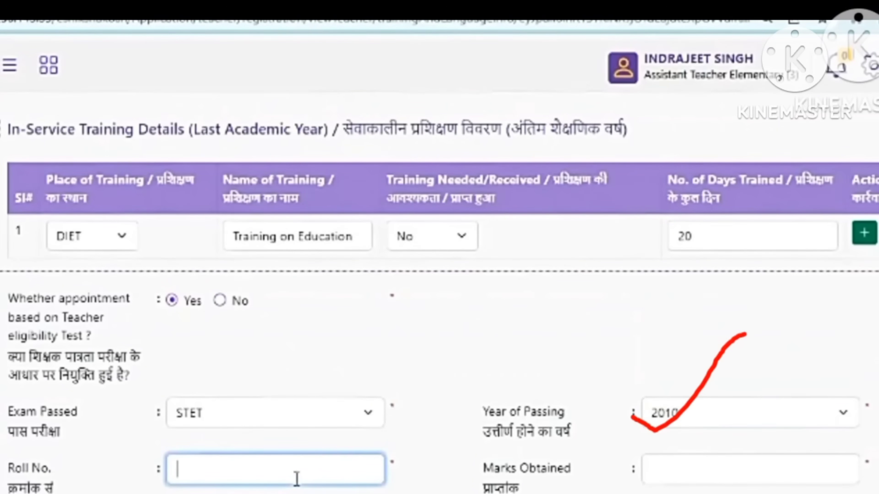
text(123456)
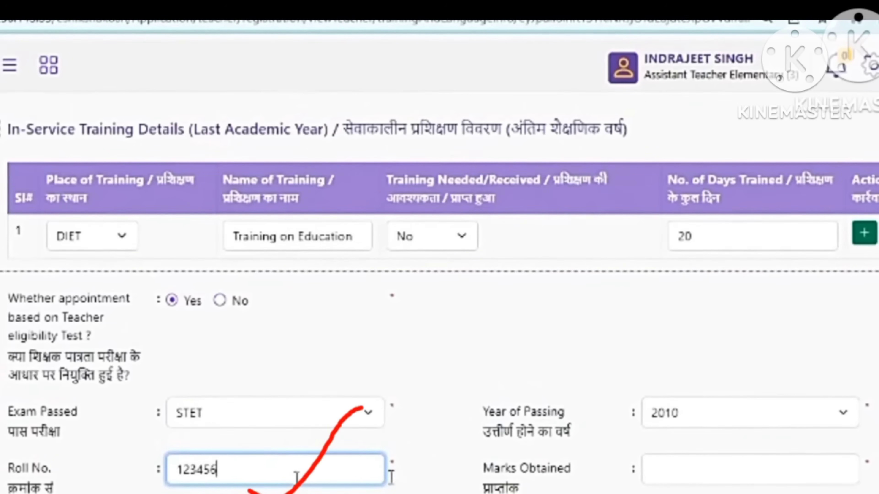
click(695, 474)
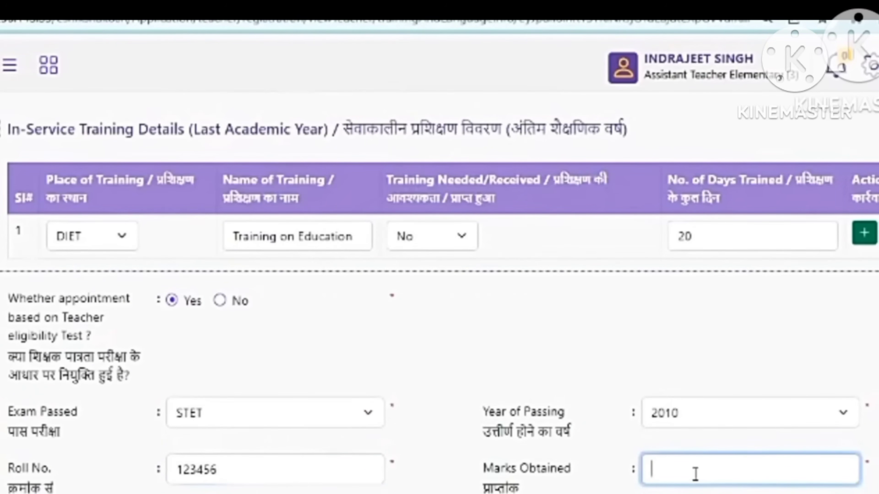
text(600)
click(758, 301)
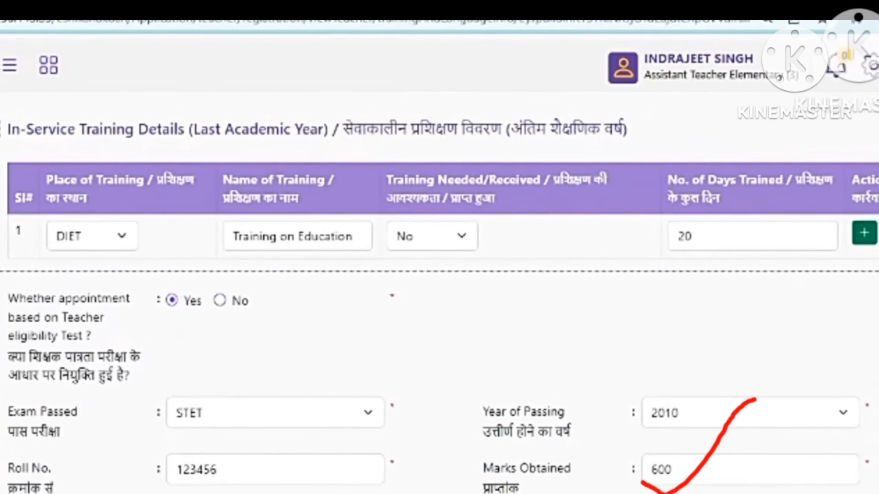
scroll(762, 308, down, 6)
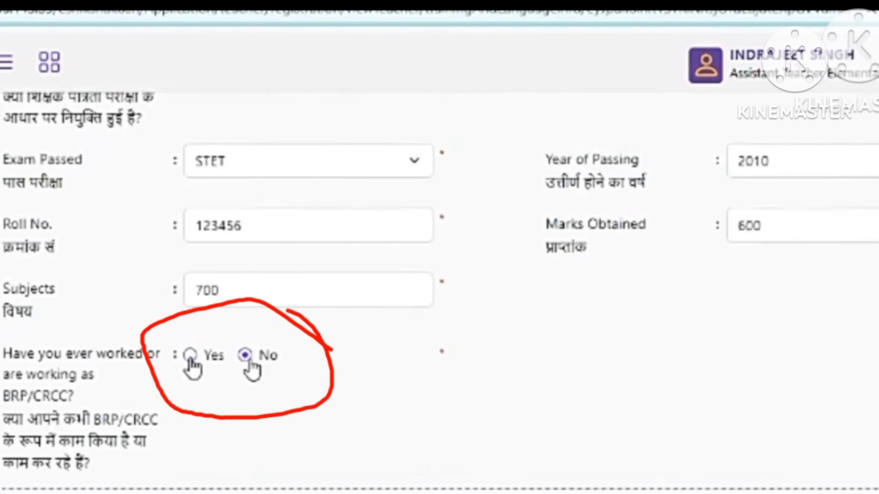
Answer Yes to the BRP/CRCC question, with BRP set to Worked and CRCC to Working
click(189, 355)
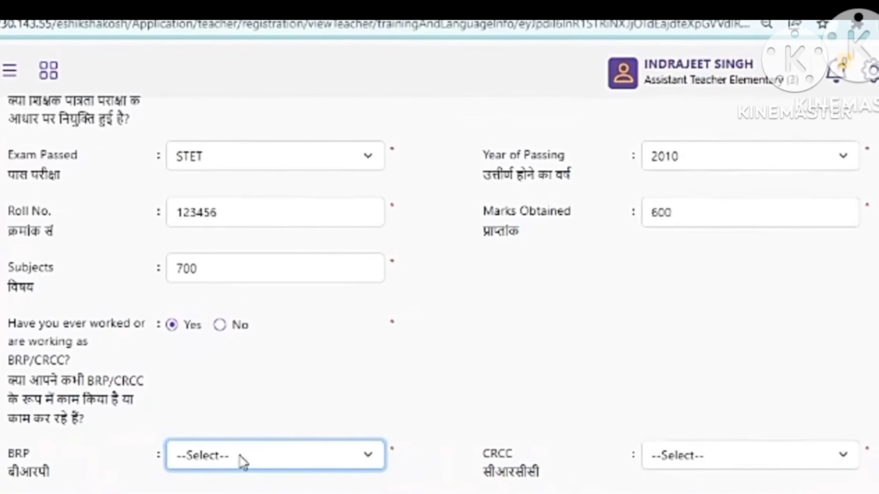
click(243, 454)
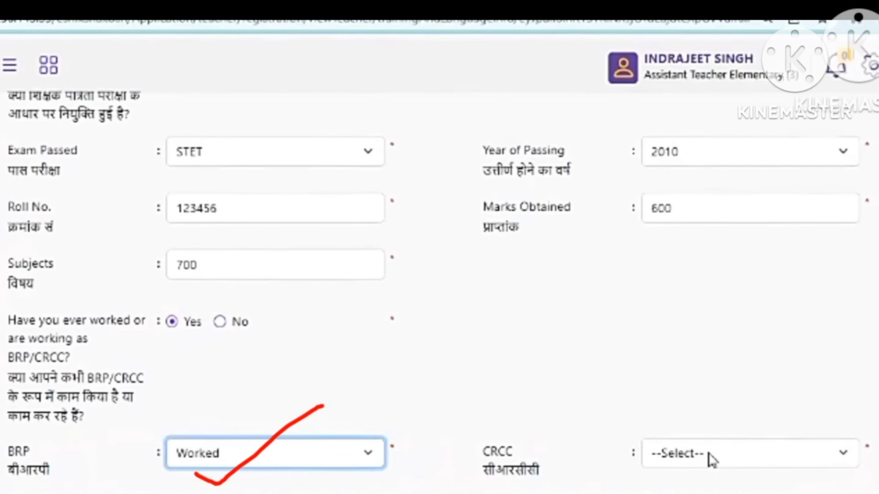
click(709, 454)
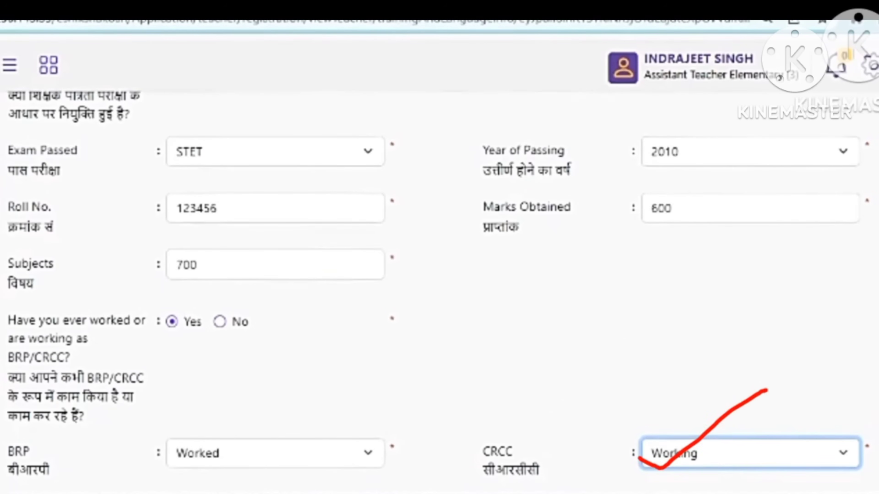
click(633, 490)
scroll(633, 492, down, 4)
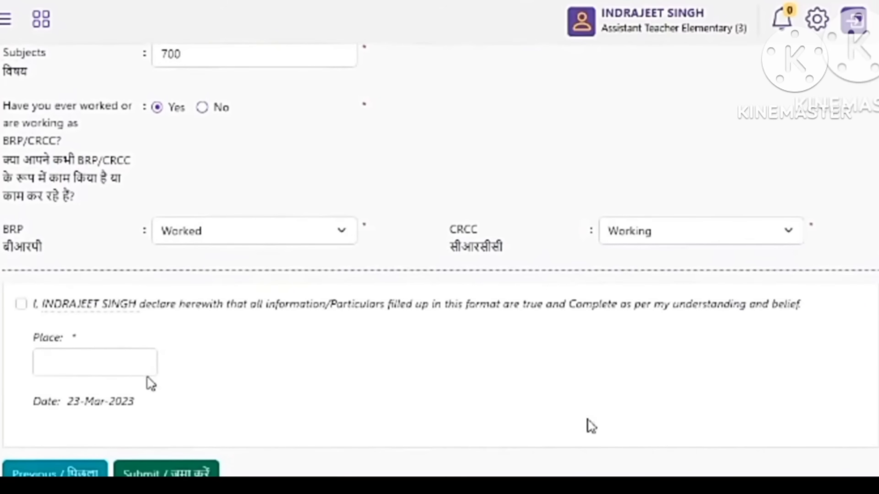
Accept the declaration and enter Patna as the place
click(23, 306)
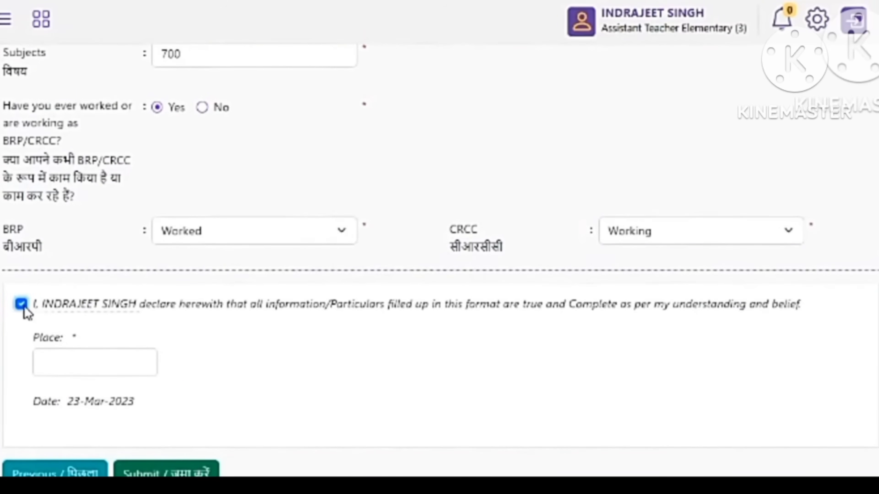
click(59, 358)
text(Patna)
Submit the training and language info and acknowledge the saved-successfully message
click(167, 471)
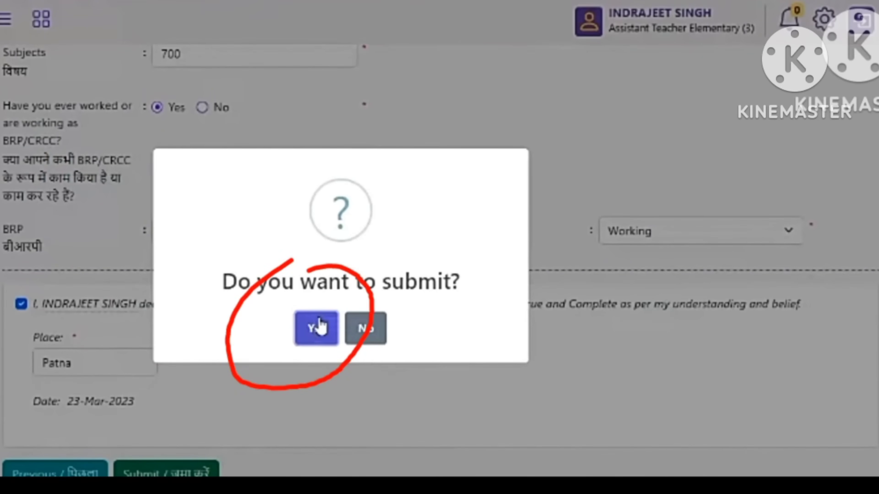
click(316, 327)
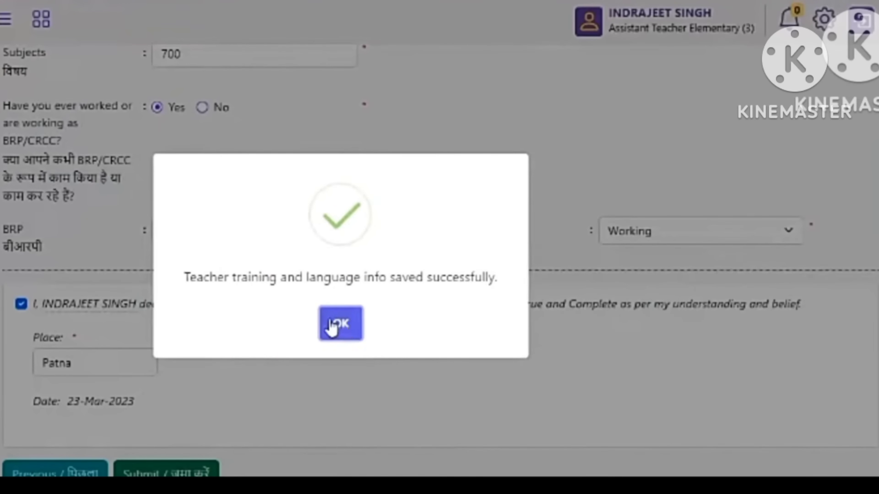
click(343, 325)
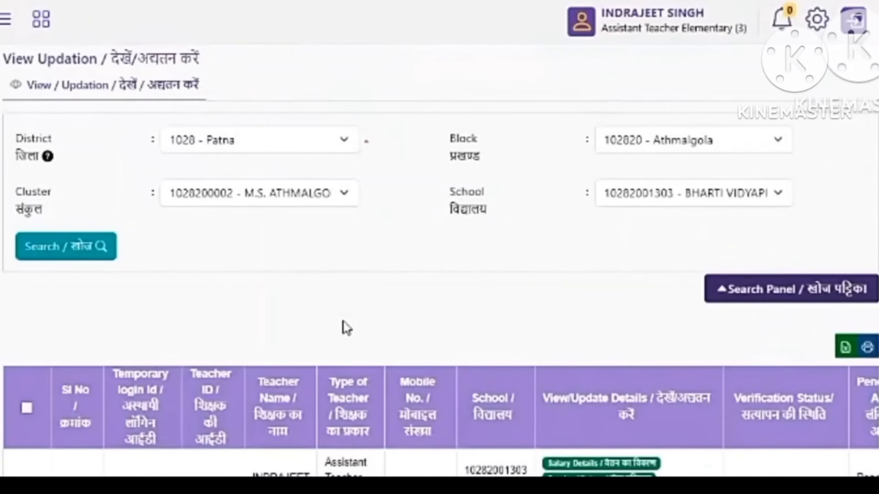
Bring the teacher's record into view and shift the table right to reveal the verification action
scroll(519, 336, down, 3)
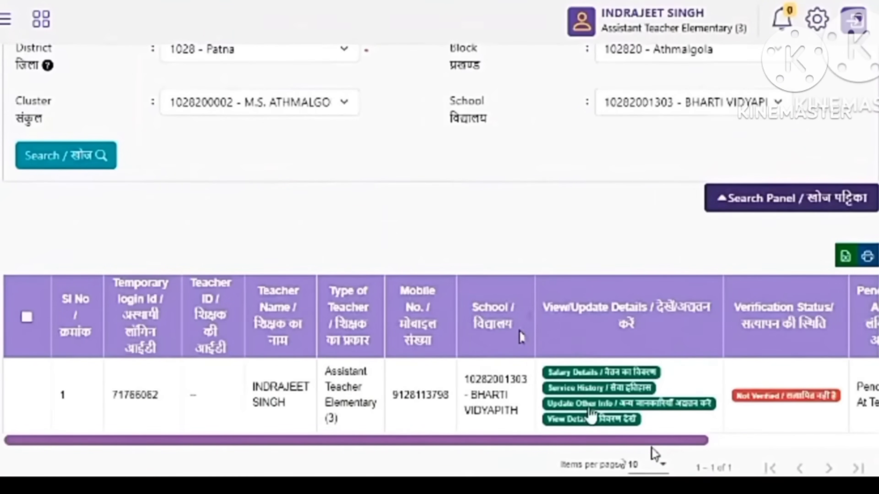
drag(653, 441, 823, 440)
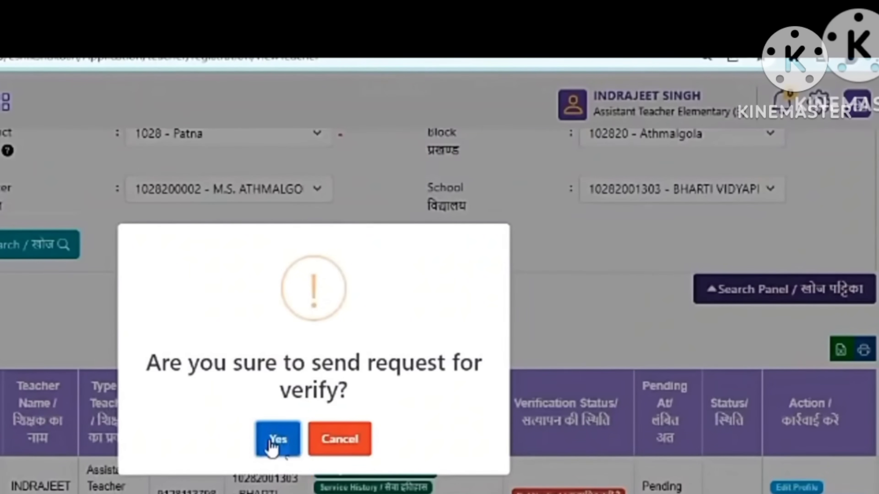
Confirm sending the verification request and point out Pending in the Pending At column
click(272, 445)
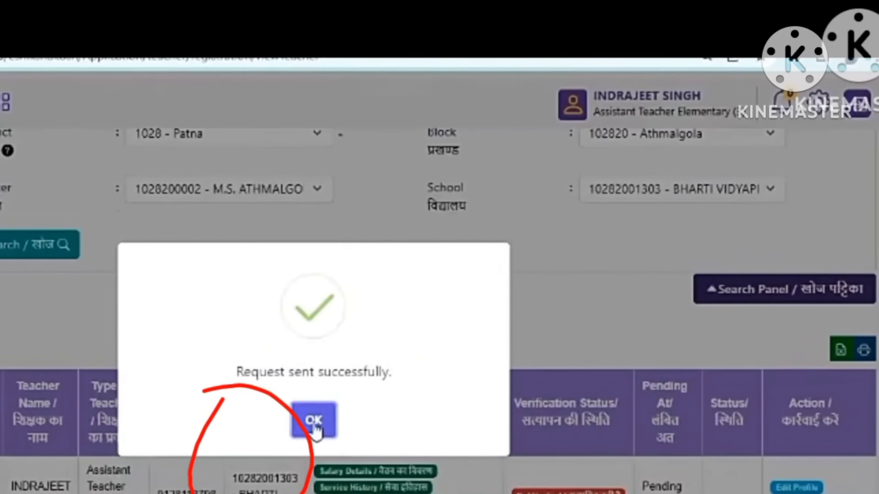
click(313, 421)
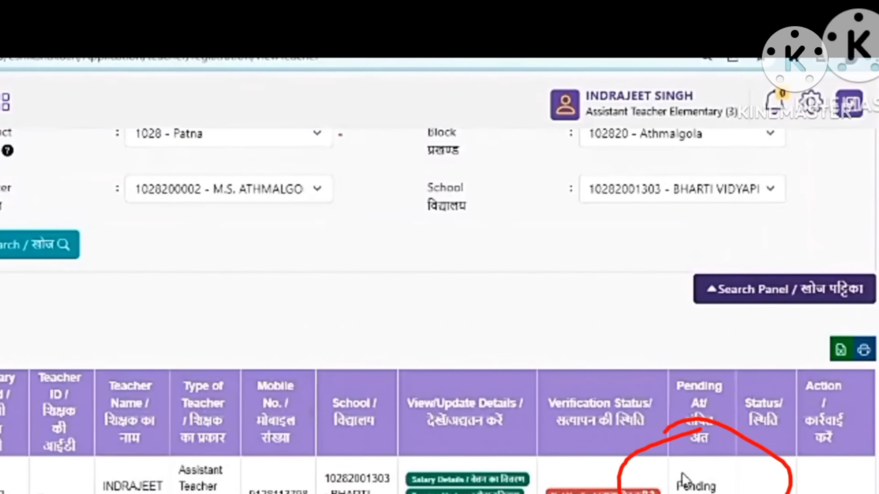
drag(684, 487, 717, 487)
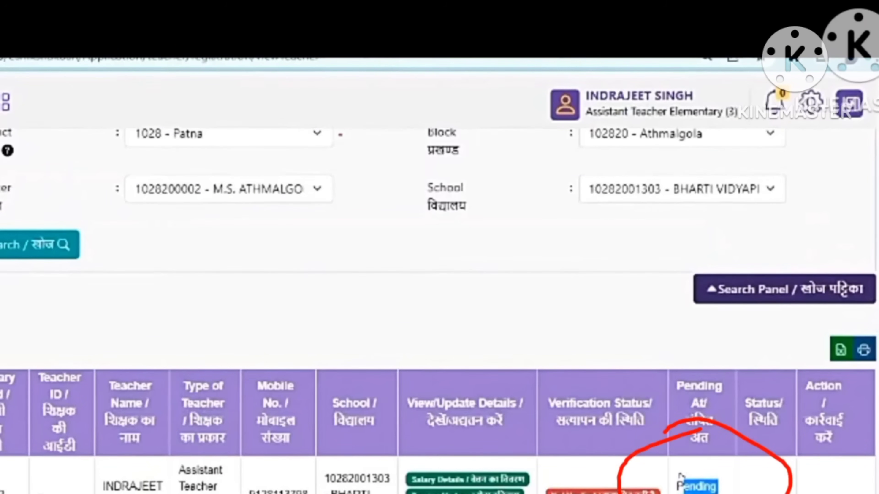
click(682, 477)
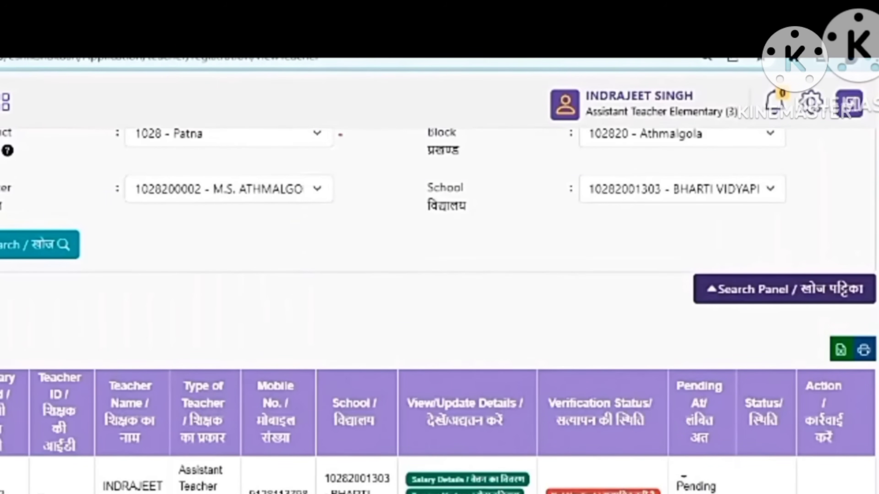